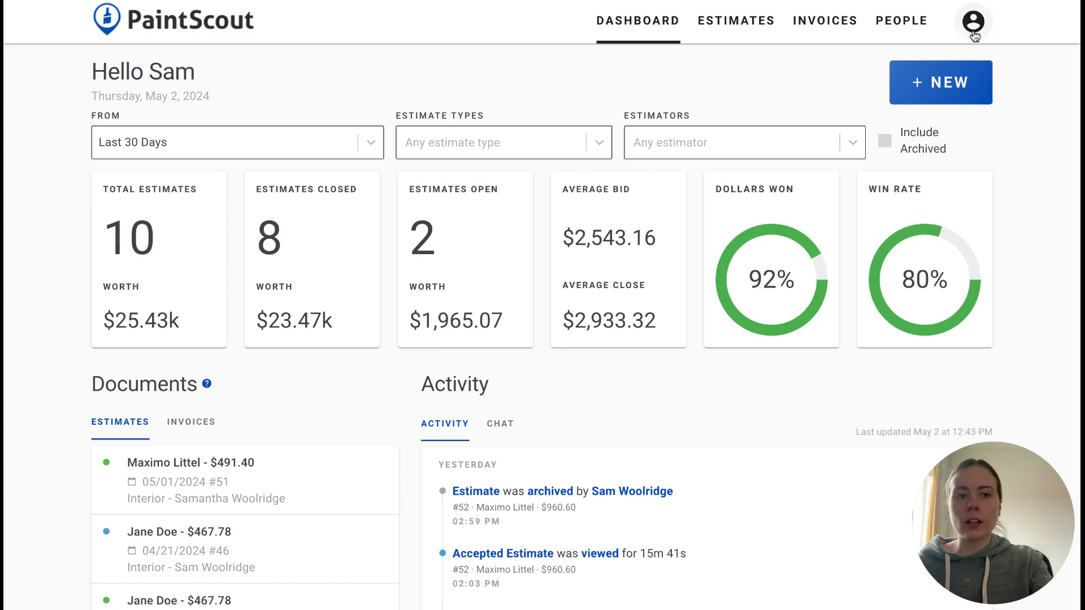
Open the estimate templates page in the account settings
click(973, 23)
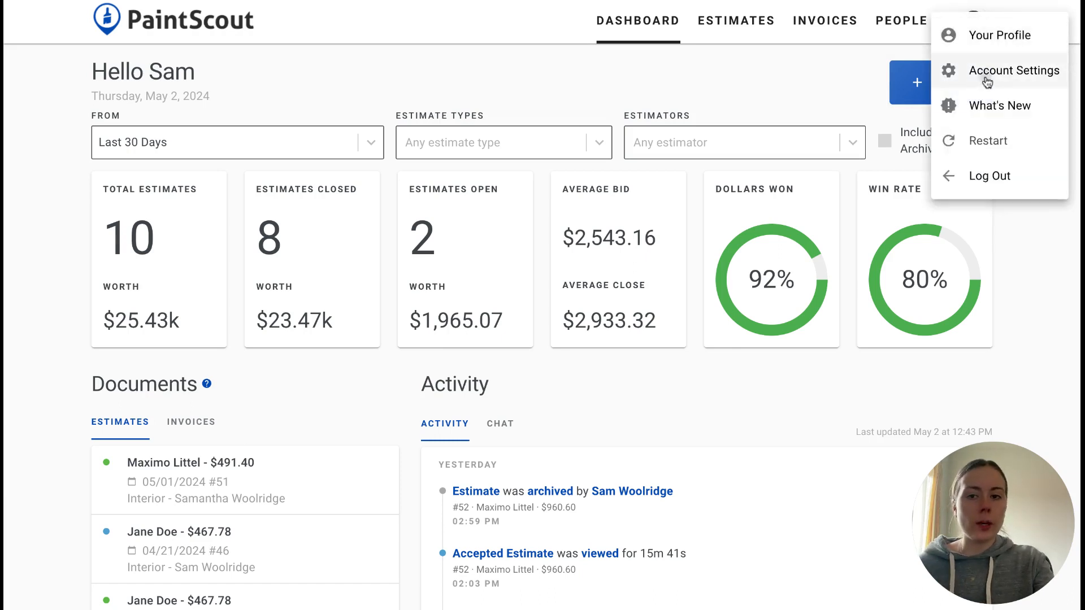
click(983, 79)
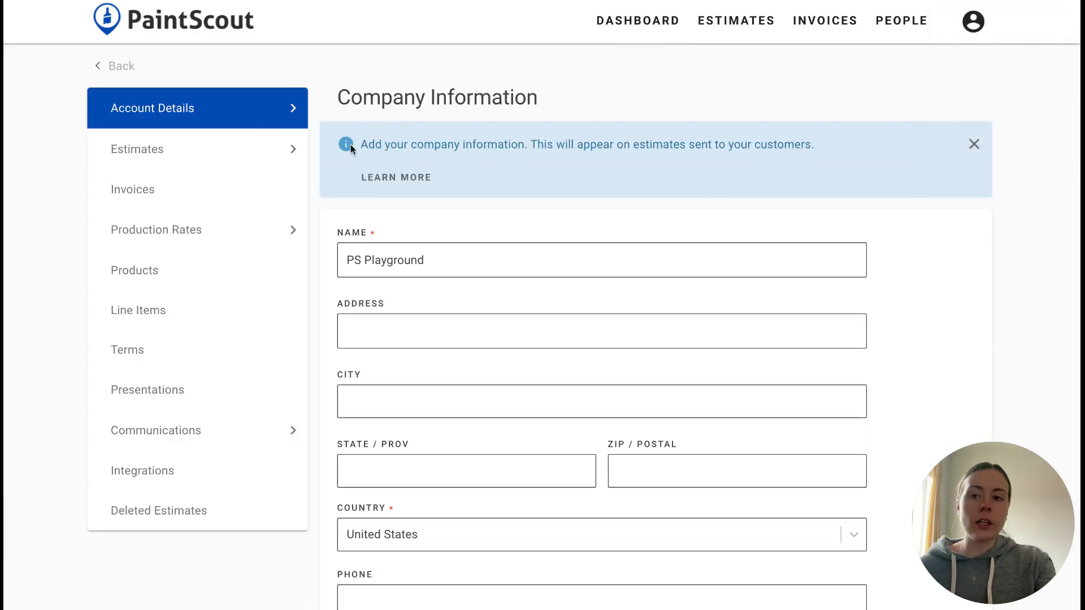
click(213, 163)
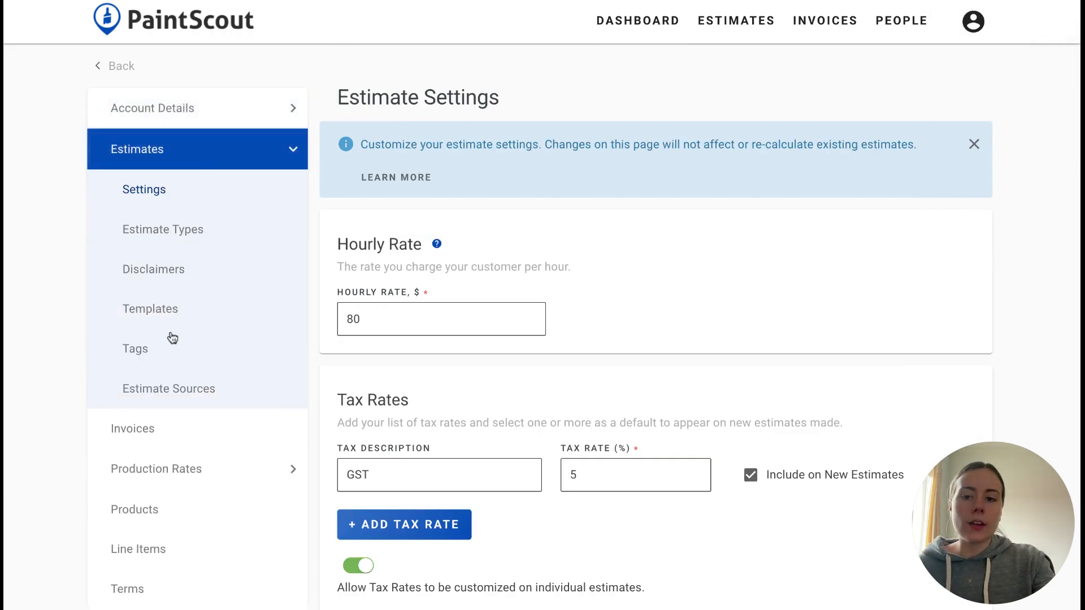
click(166, 324)
scroll(385, 283, down, 1)
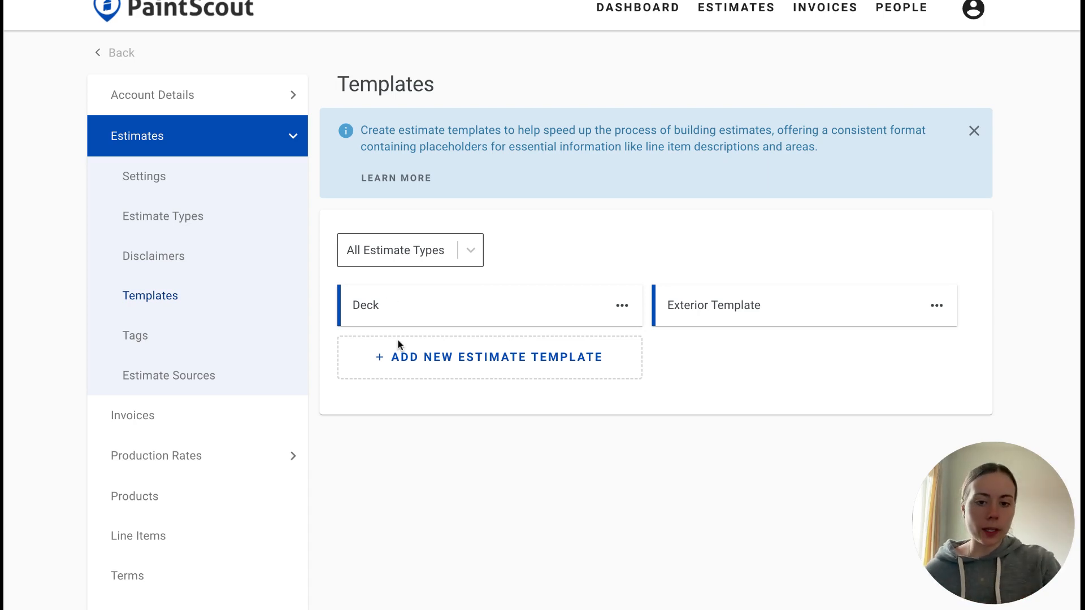
Create a new estimate template named "Interior Template" and assign it to the Interior estimate type
click(370, 365)
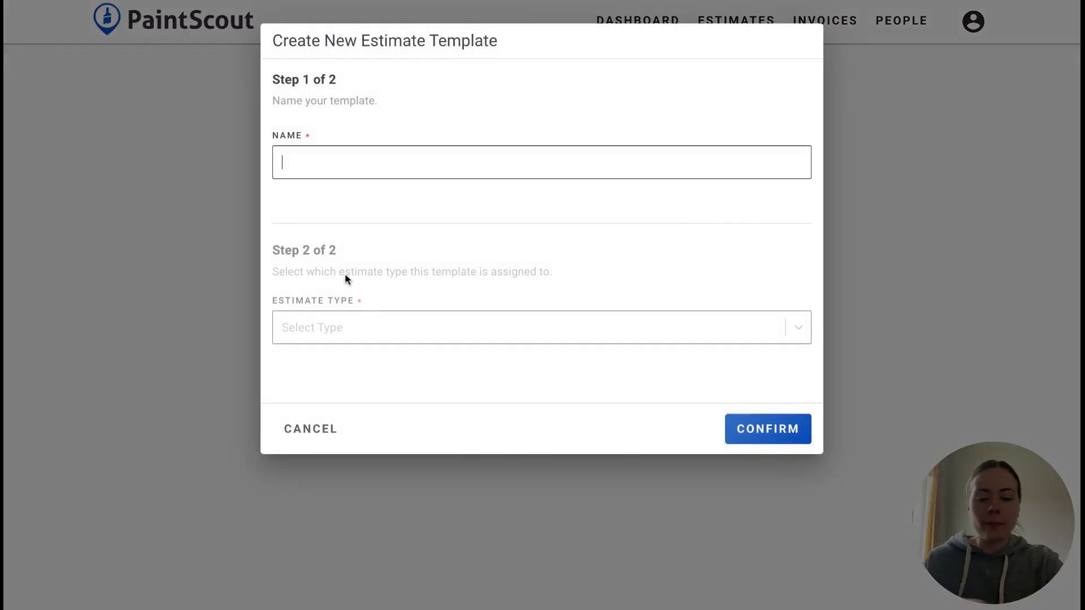
text(Interiro)
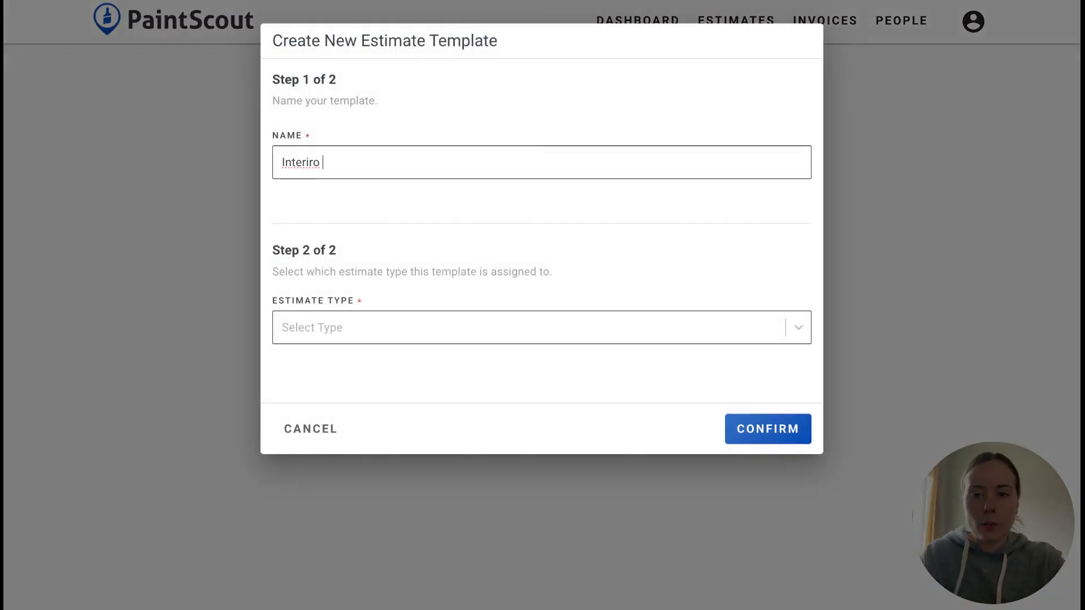
key(BackSpace)
key(BackSpace)
key(BackSpace)
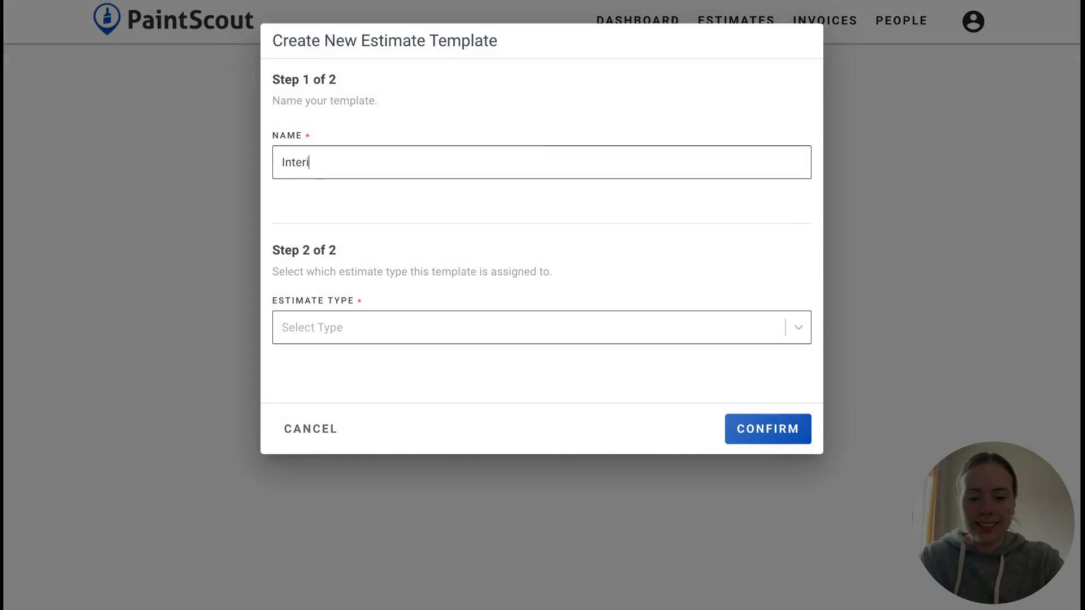
text(or Template)
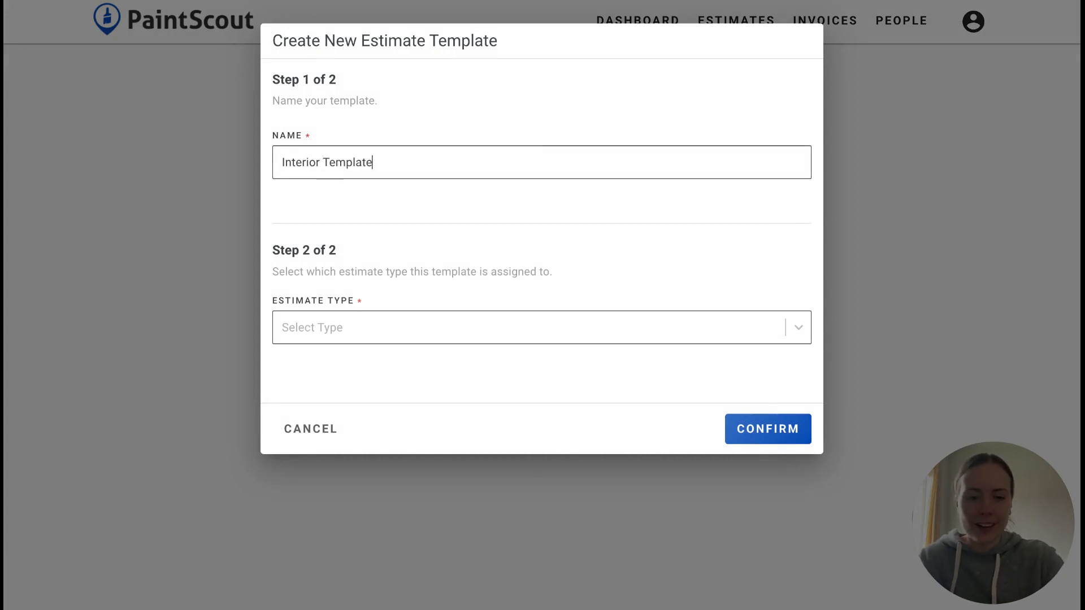
click(361, 336)
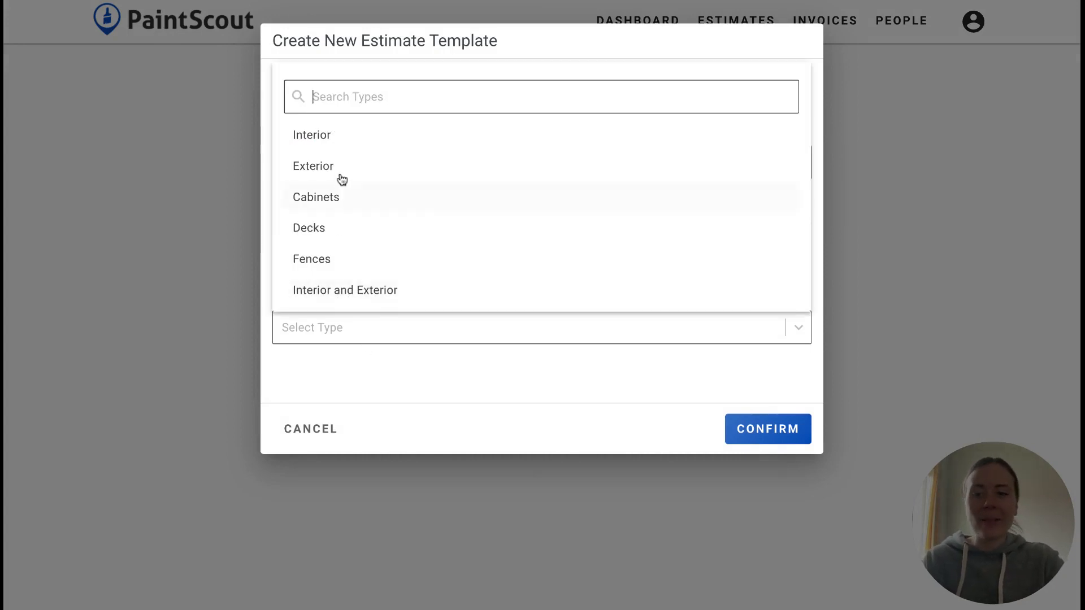
click(339, 145)
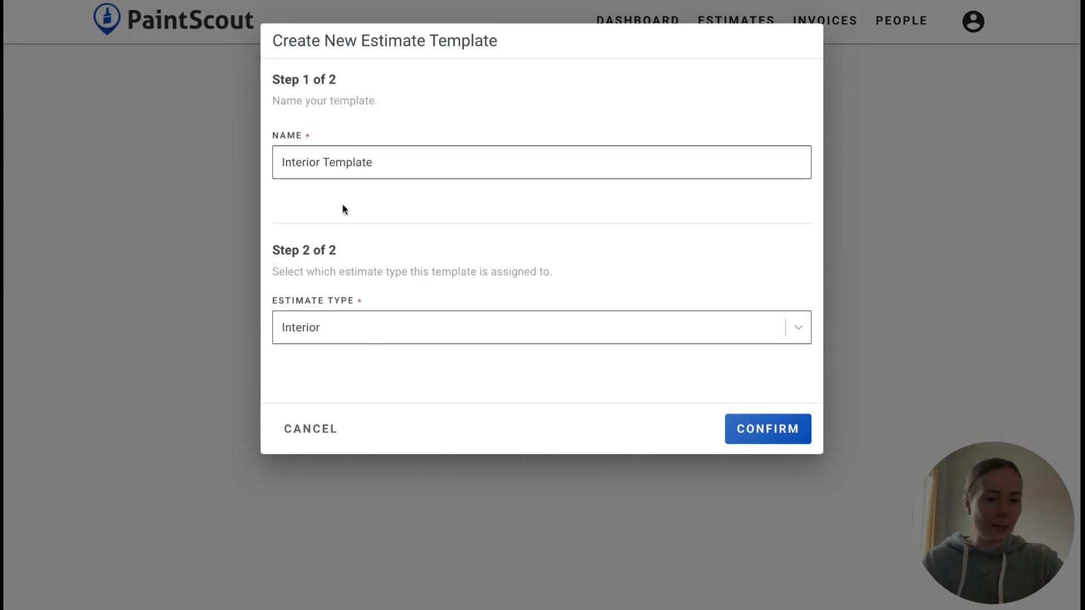
click(772, 433)
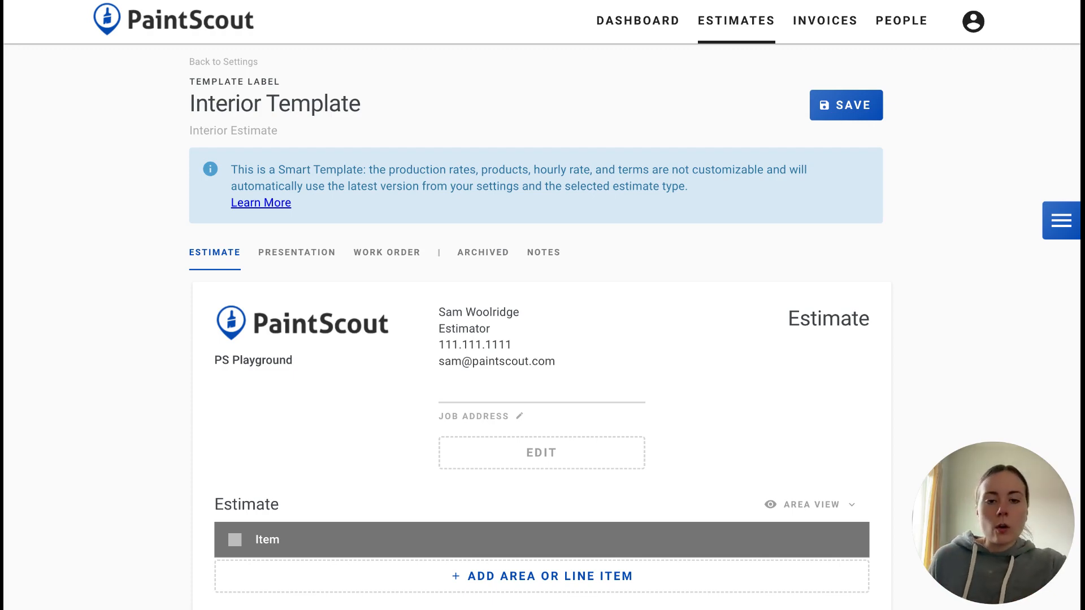
Add the existing Interior Preparation line item to the template's Estimate section
scroll(481, 474, down, 2)
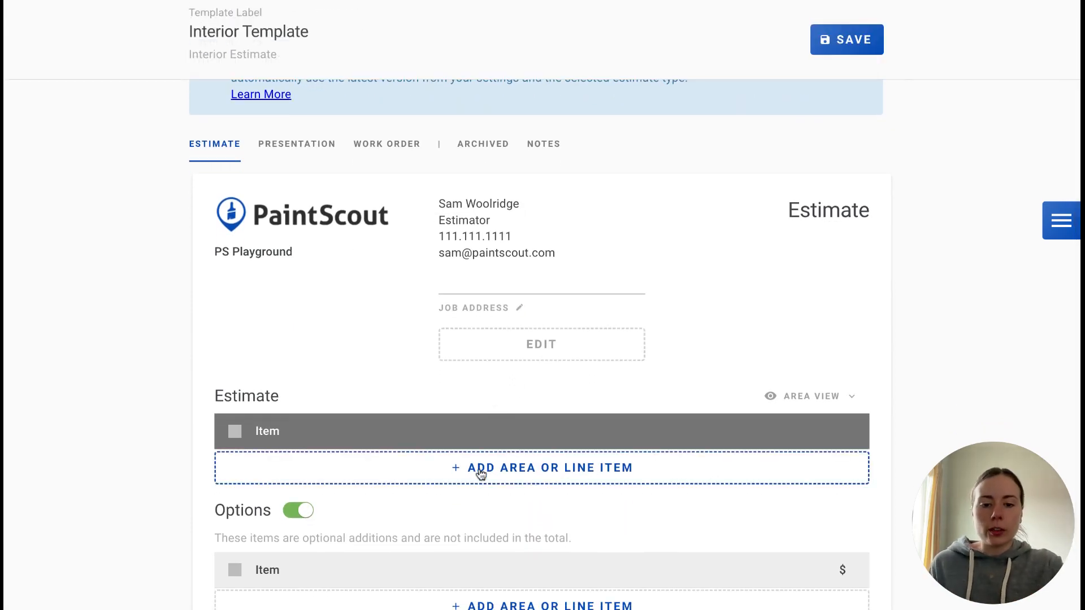
click(480, 472)
click(631, 122)
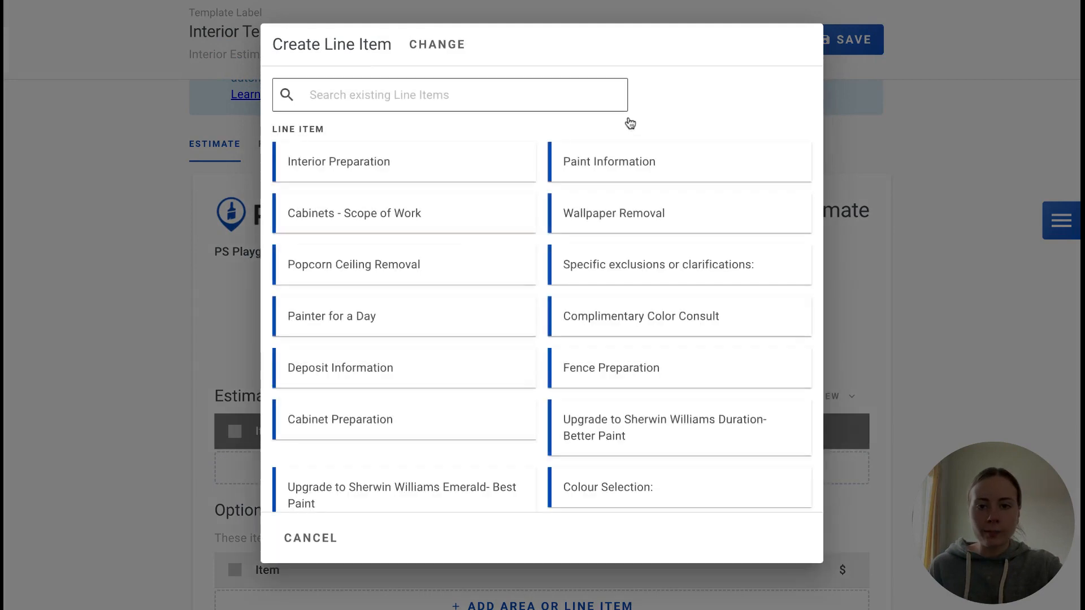
click(339, 160)
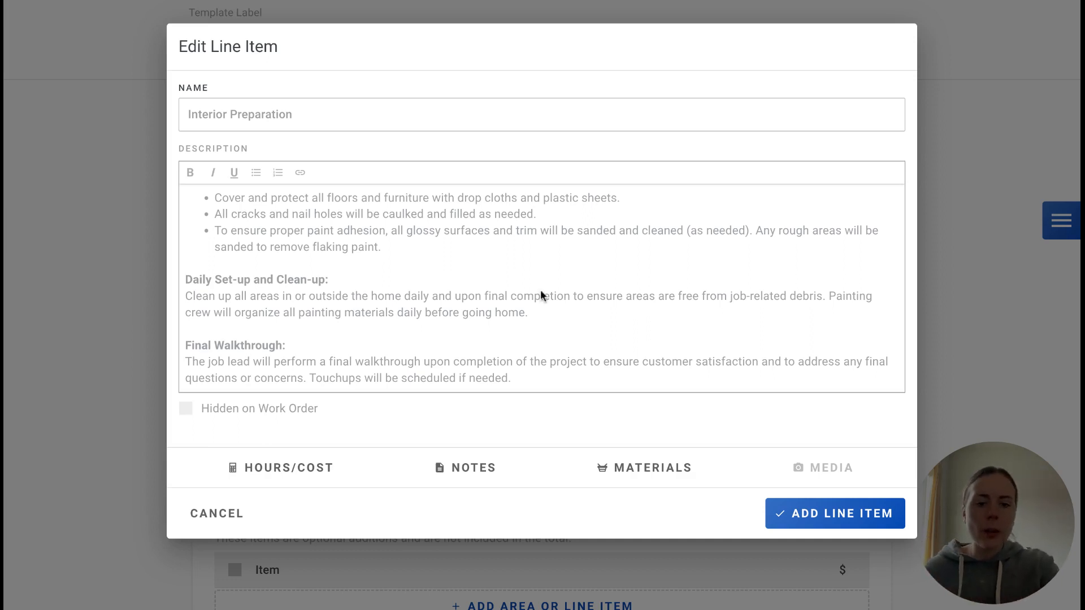
click(816, 523)
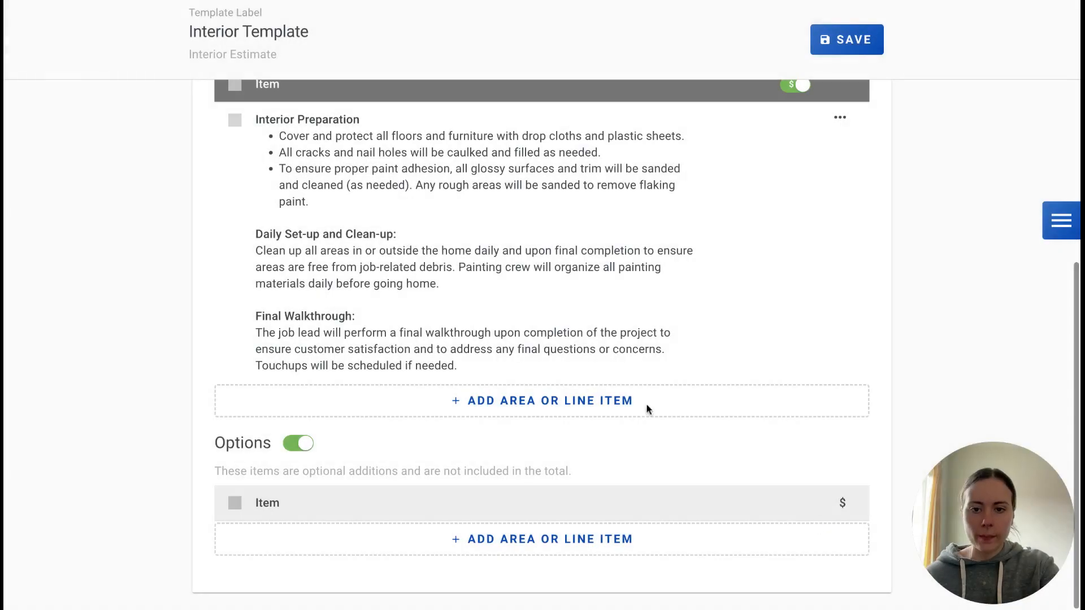
Add the existing Paint Information line item to the Estimate section below Interior Preparation
click(544, 408)
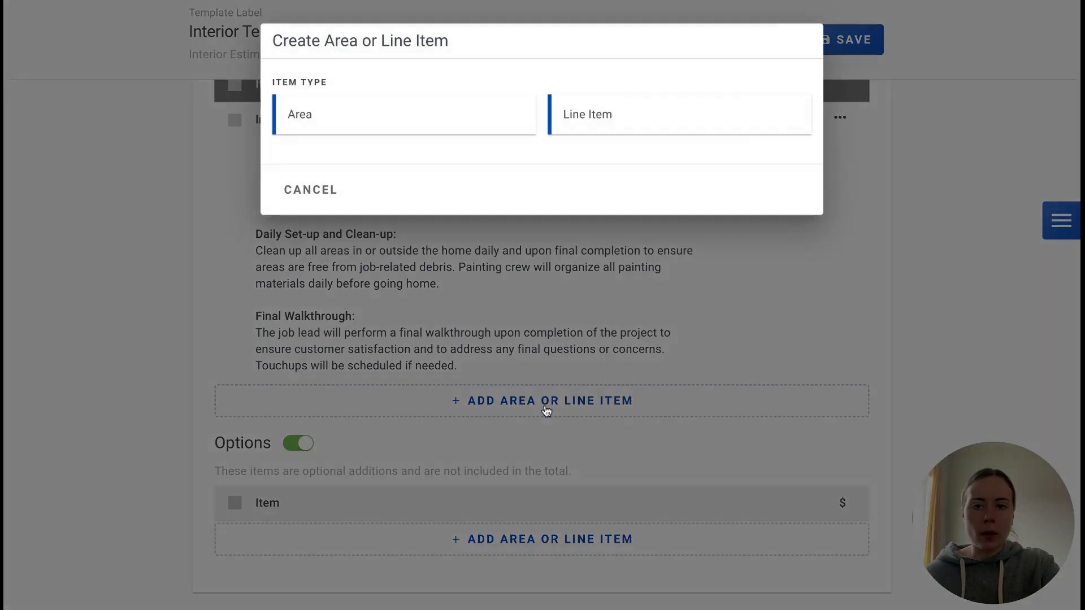
click(610, 117)
click(626, 166)
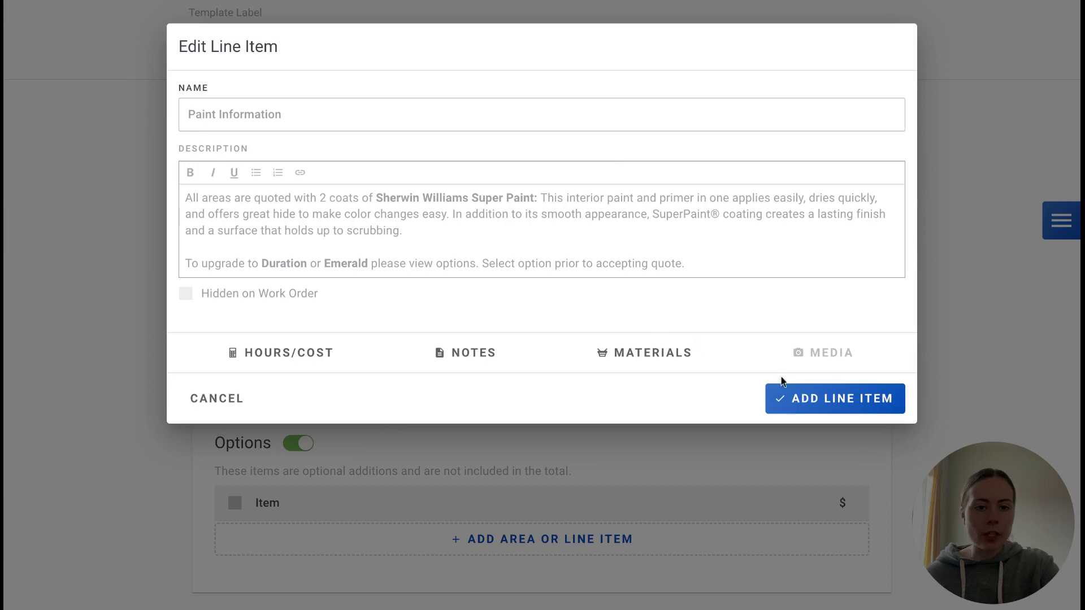
click(791, 393)
Add the "Upgrade to Sherwin Williams Duration- Better Paint" line item to the template's Options section
scroll(607, 357, down, 3)
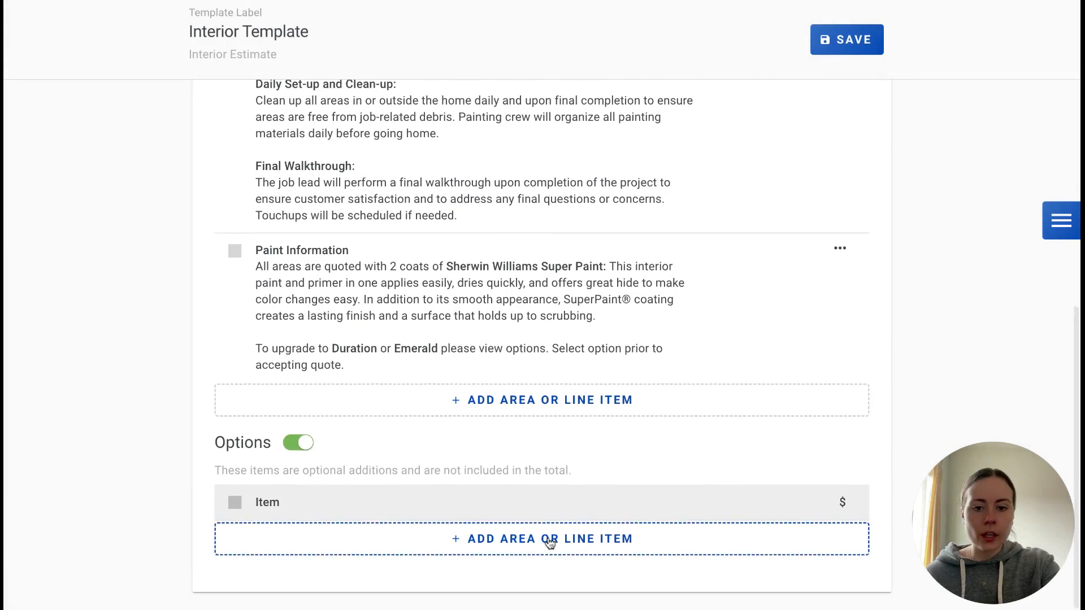
click(547, 537)
click(637, 110)
scroll(533, 351, down, 1)
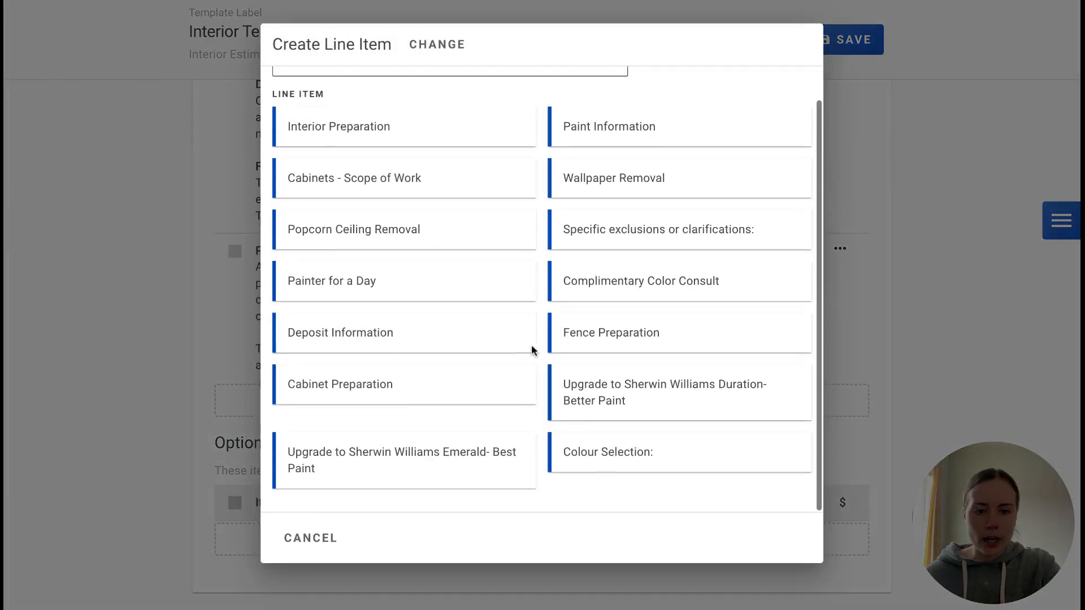
click(625, 397)
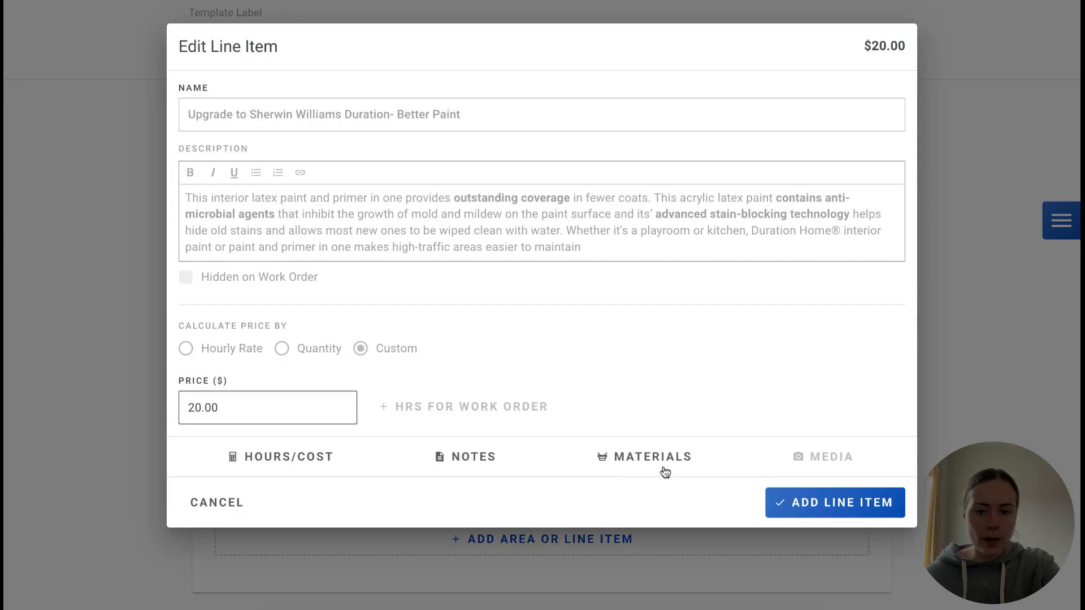
click(825, 503)
Add the "Upgrade to Sherwin Williams Emerald- Best Paint" line item to the Options section
click(552, 537)
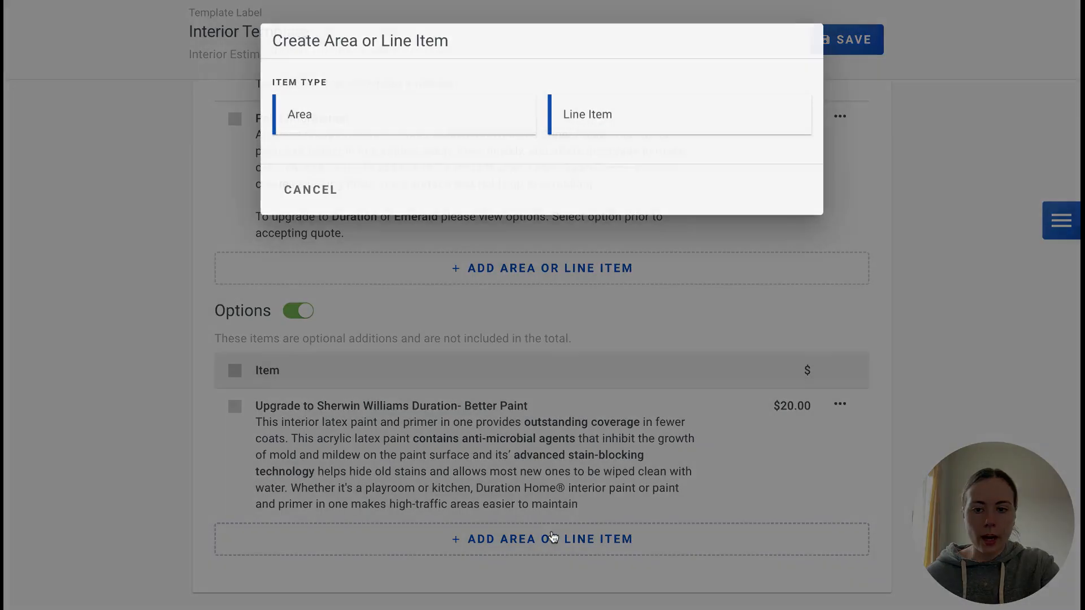
click(614, 102)
scroll(392, 356, down, 1)
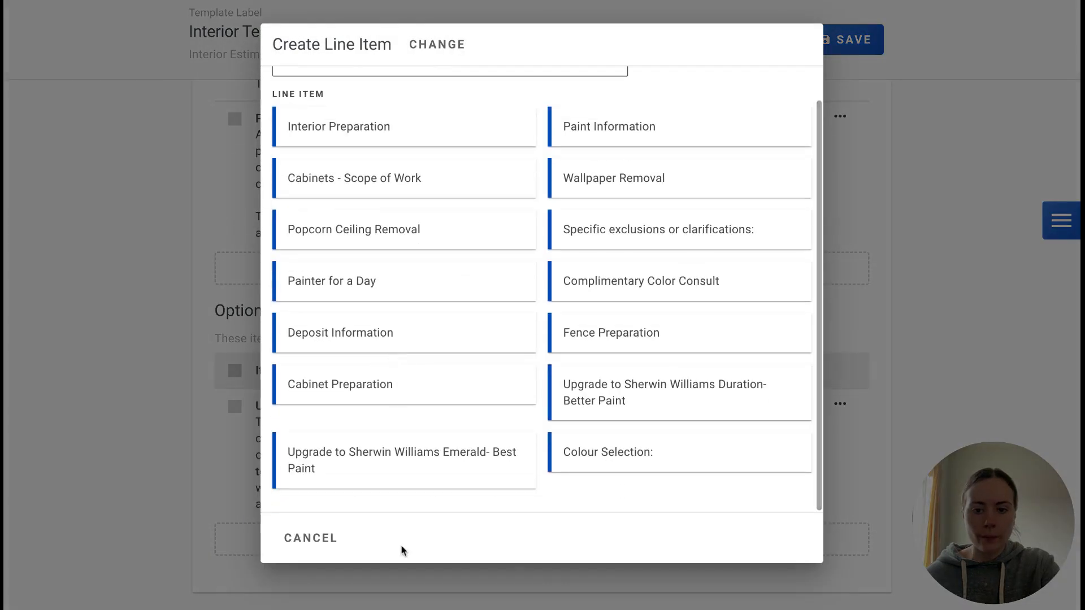
click(412, 472)
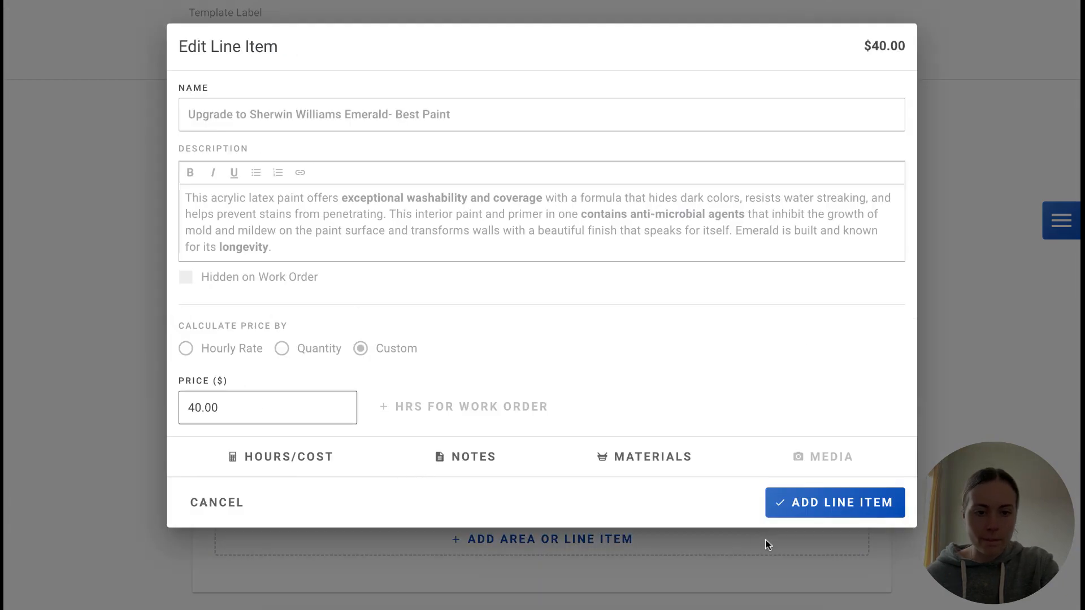
click(831, 515)
Start a Bedroom 1 area in the Estimate section as a four-wall room, accepting the 12 × 15 × 8 ft dimensions
scroll(676, 407, up, 5)
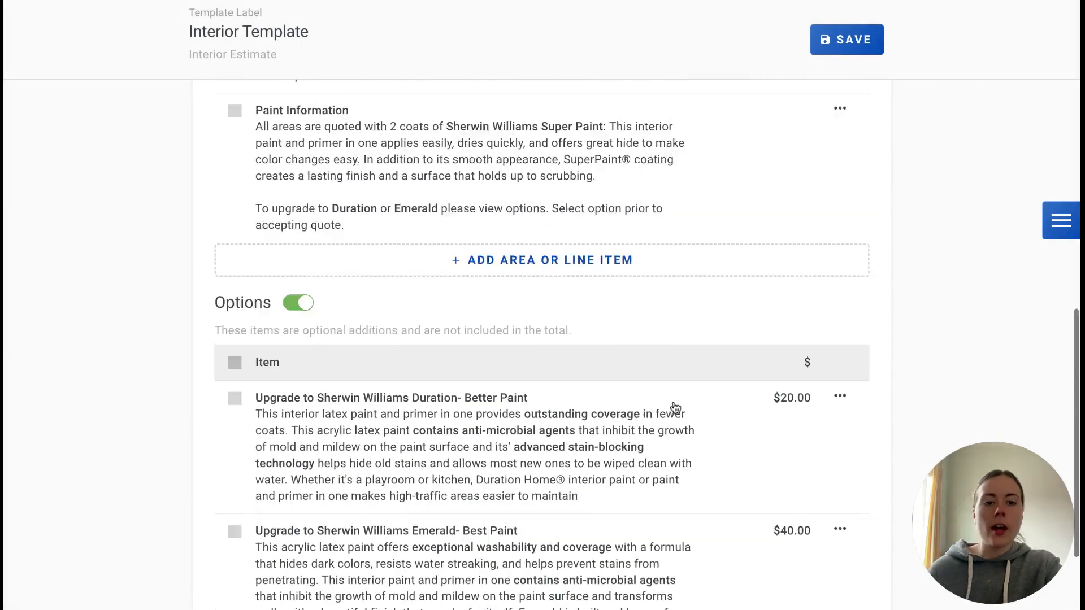
scroll(675, 407, down, 1)
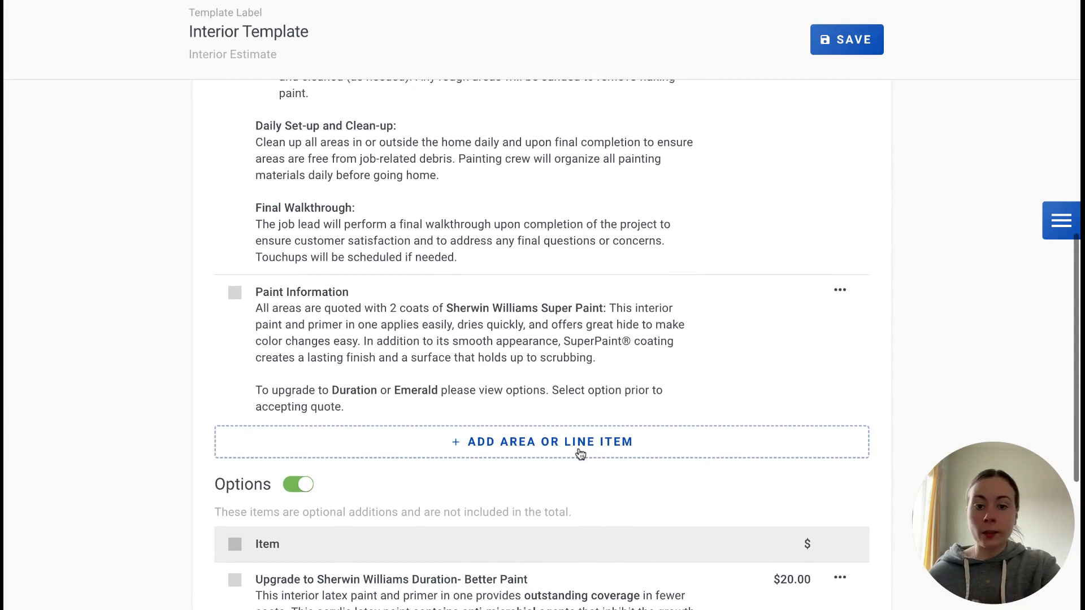
click(576, 447)
click(404, 133)
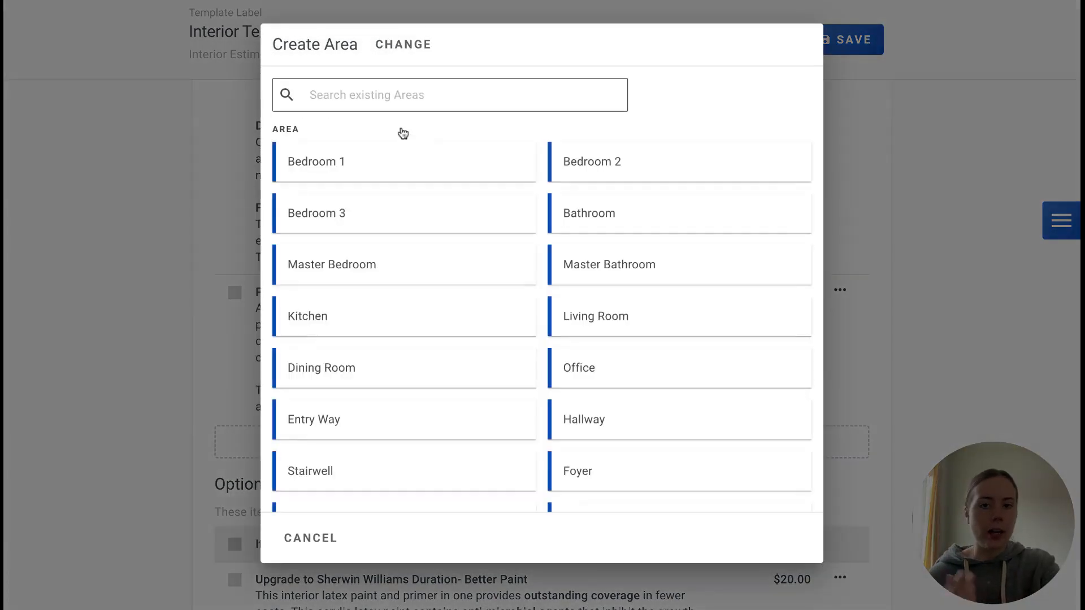
click(380, 171)
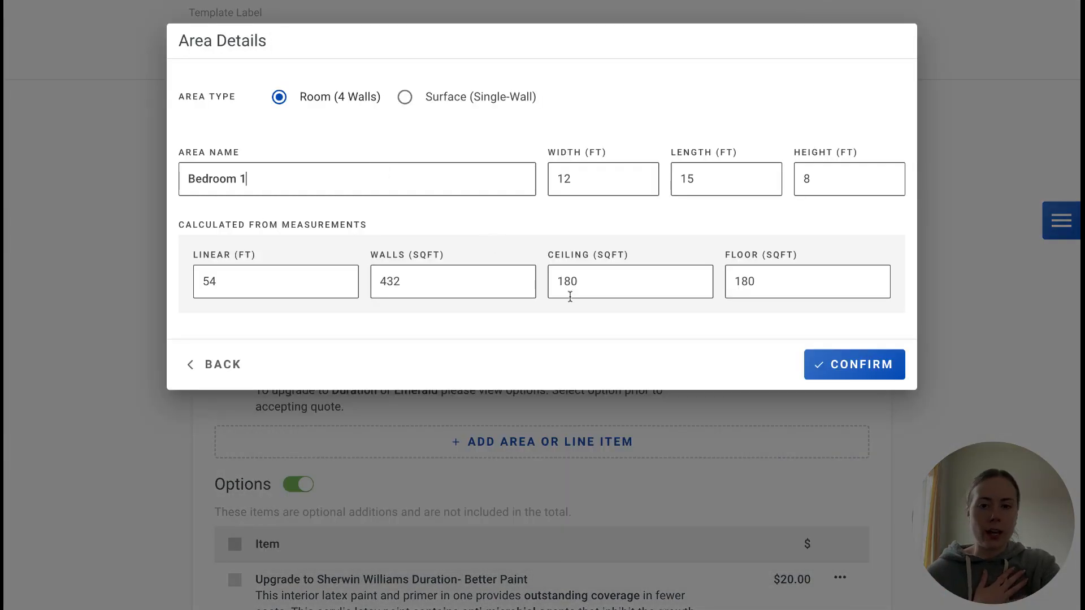
click(871, 364)
Add walls at the 8 ft Walls rate and a ceiling as surfaces of Bedroom 1
click(425, 164)
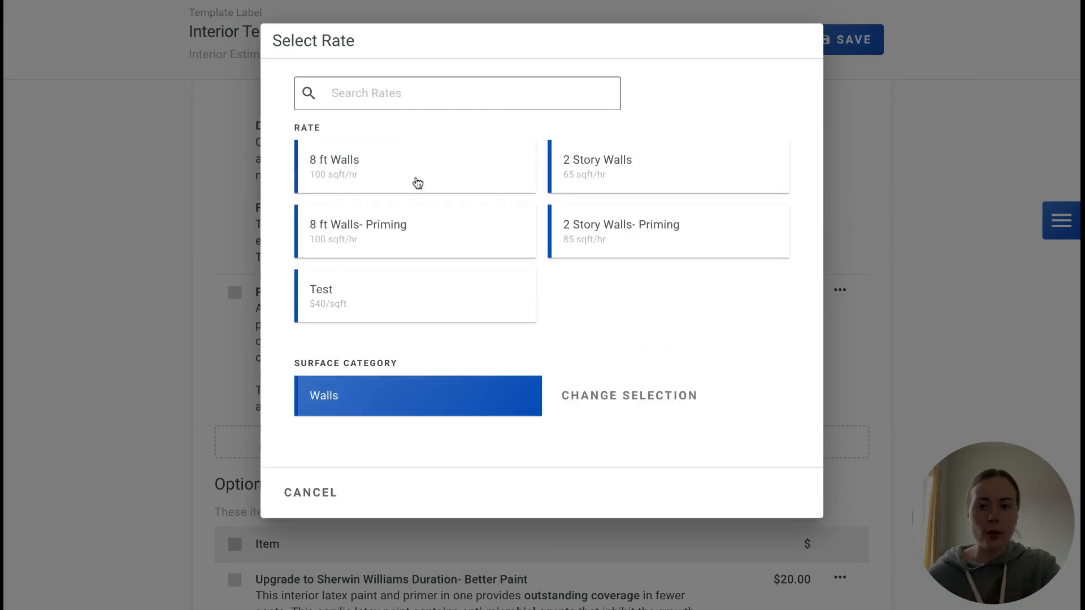
click(415, 181)
click(415, 226)
click(678, 163)
click(443, 179)
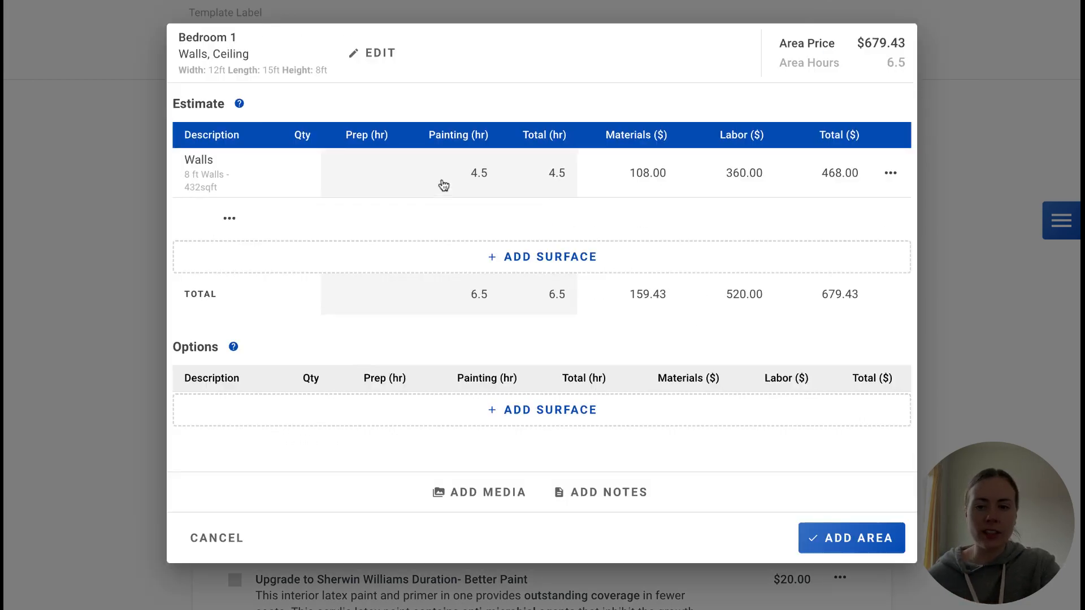
Add a Baseboards surface from the Interior Trim category and add the Bedroom 1 area to the template
click(459, 265)
click(365, 225)
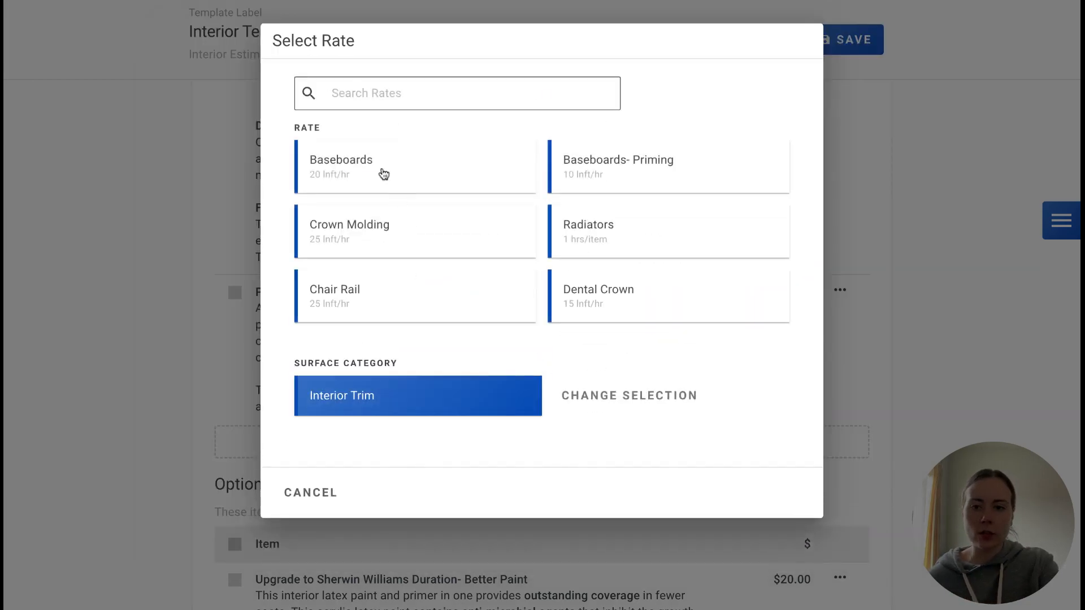
click(380, 172)
click(849, 551)
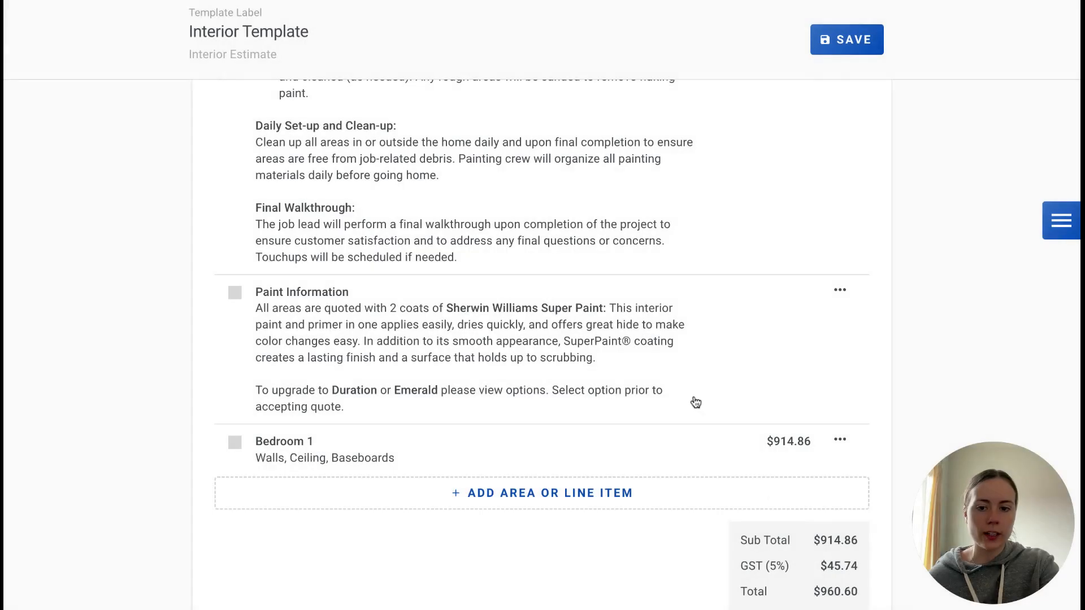
Review the filled-in template, save it, and open the list of estimates
scroll(696, 403, down, 8)
scroll(695, 402, up, 1)
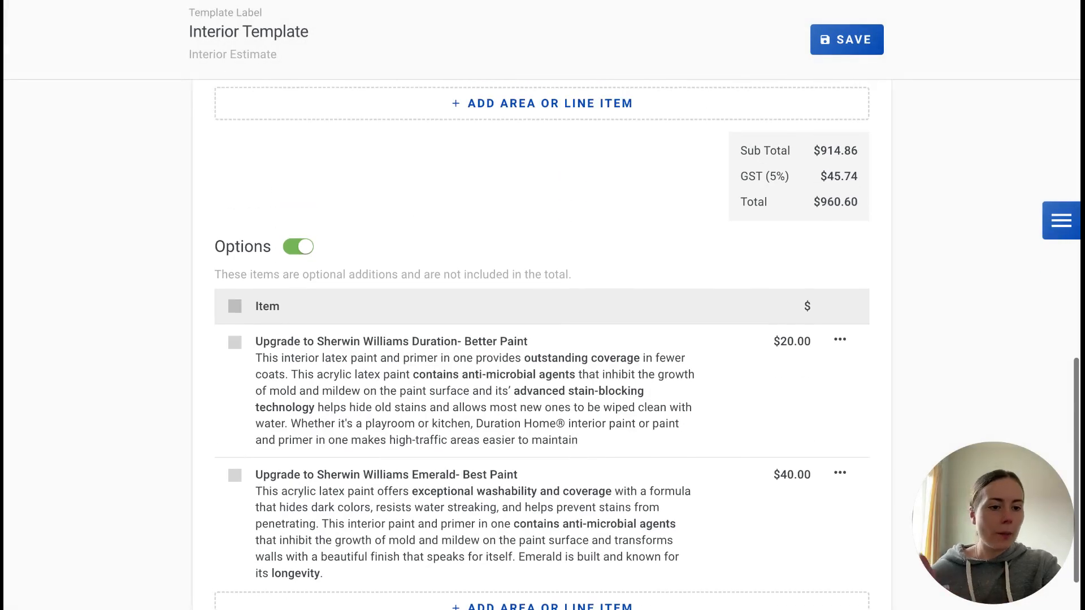
scroll(852, 118, up, 15)
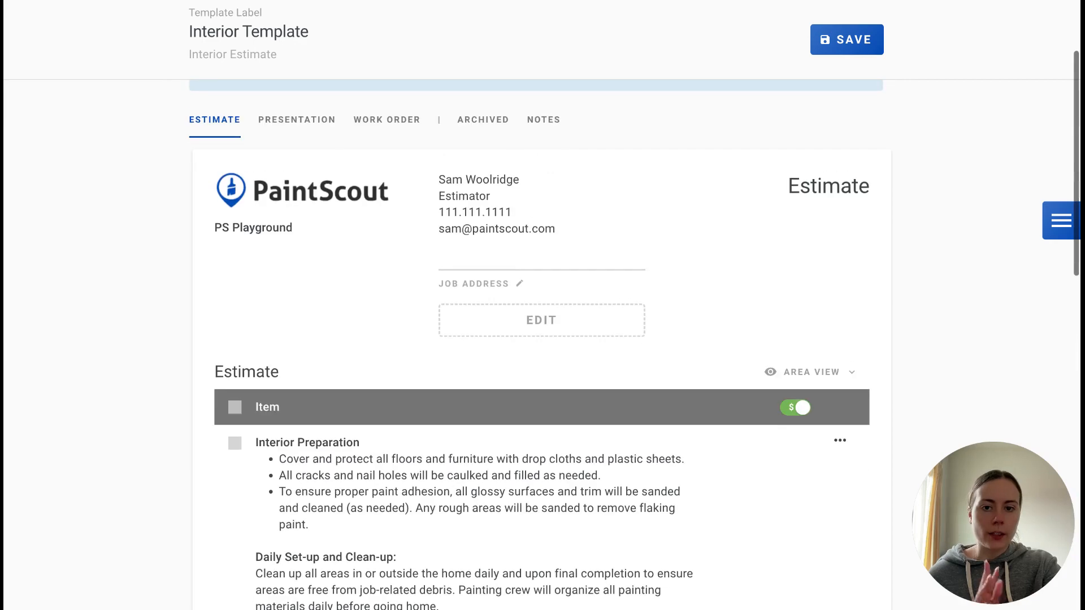
click(852, 116)
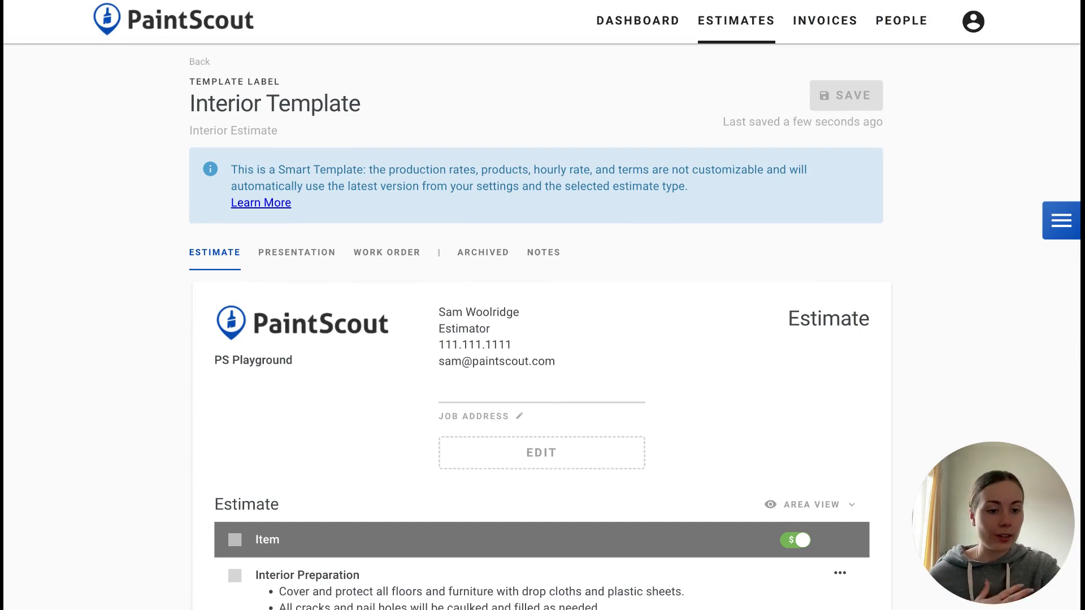
click(738, 26)
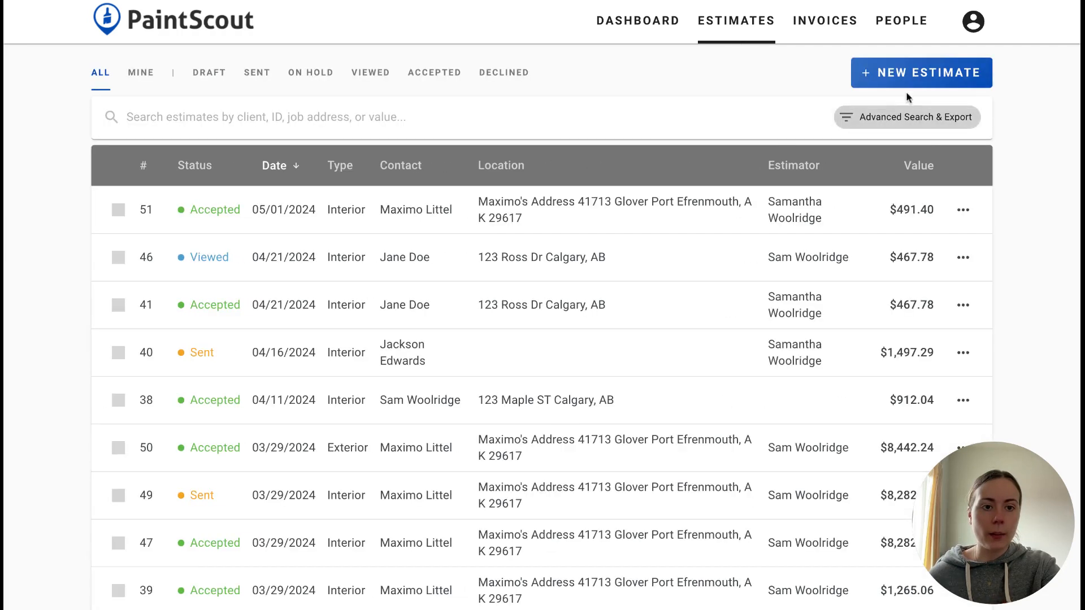
Create a new Interior estimate based on the Interior Template
click(909, 78)
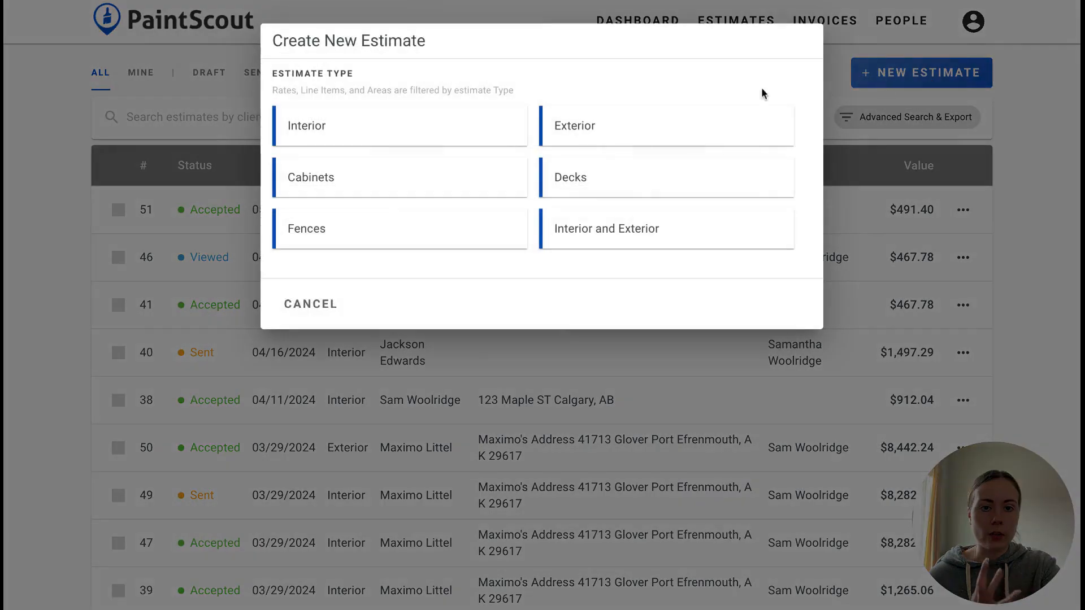
click(436, 123)
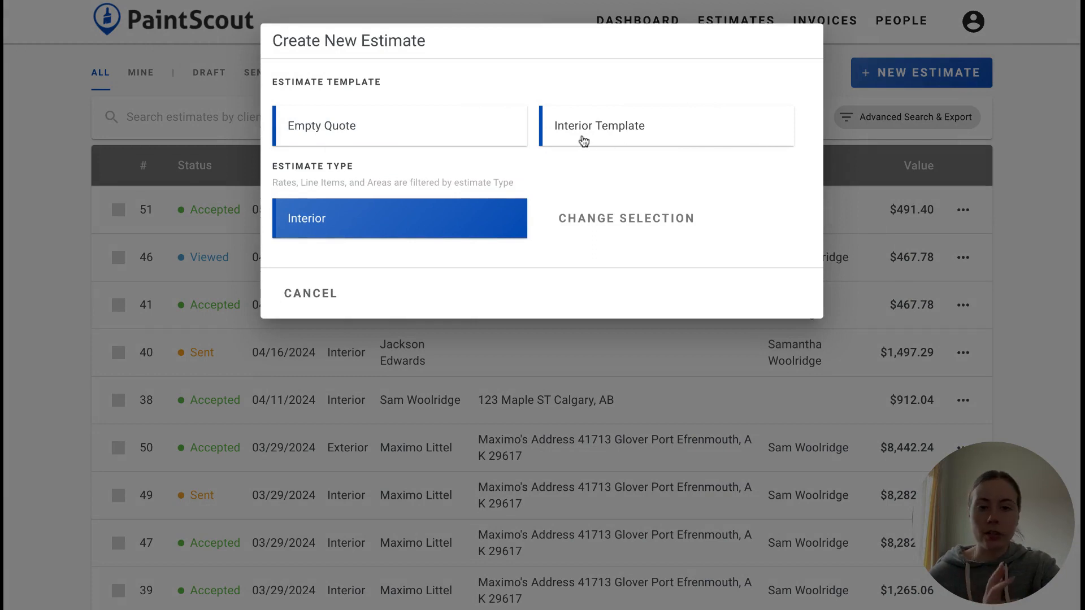
click(626, 137)
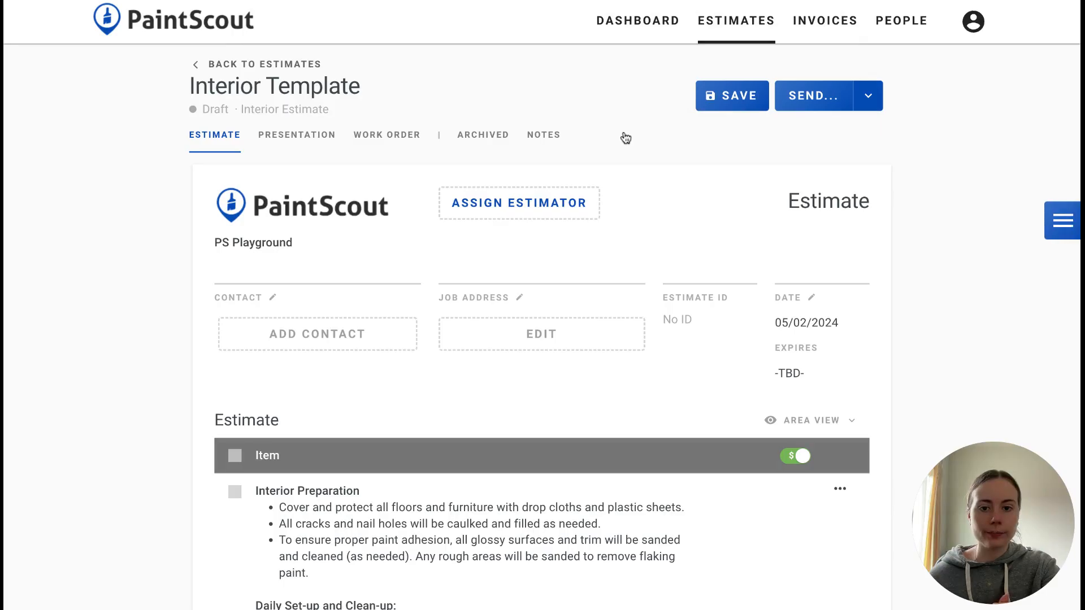
Examine the new estimate's line items, Bedroom 1 area and totals, and check the Interior Preparation item's editable description
scroll(585, 242, down, 4)
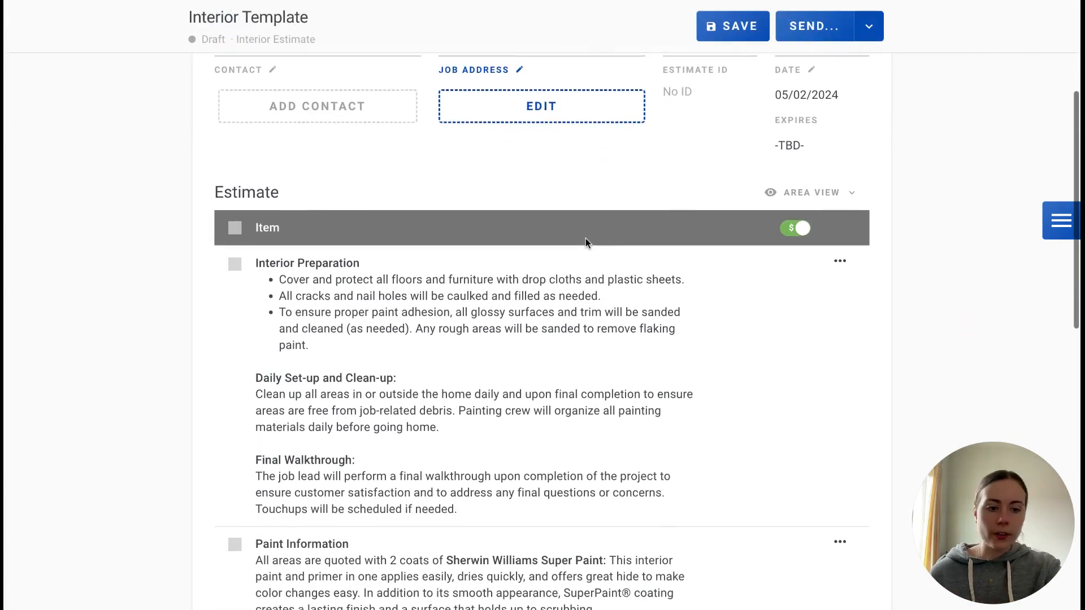
scroll(542, 326, down, 5)
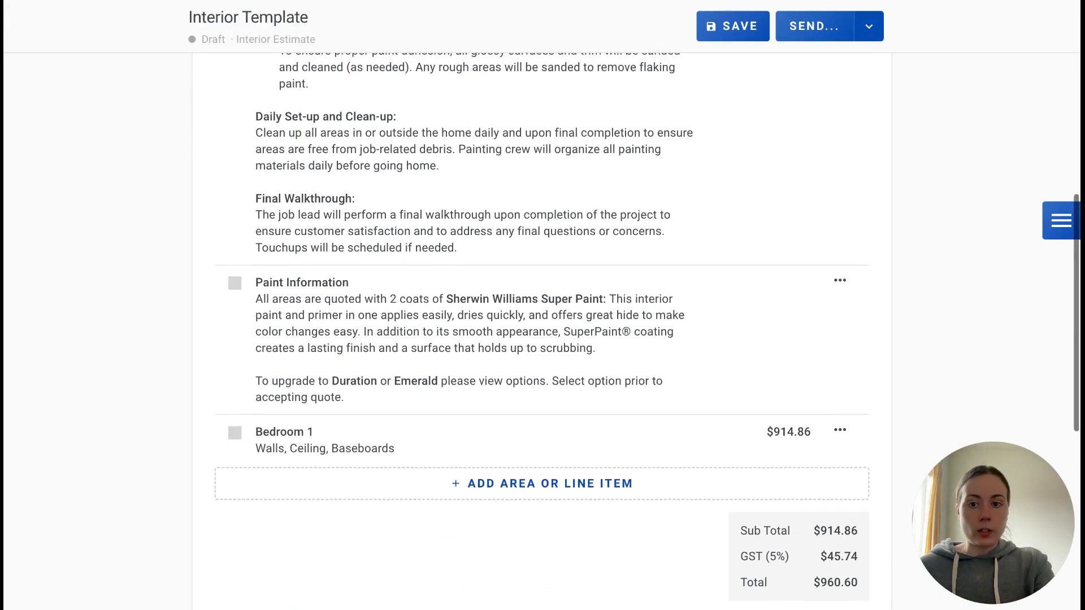
scroll(543, 326, down, 4)
scroll(543, 326, up, 5)
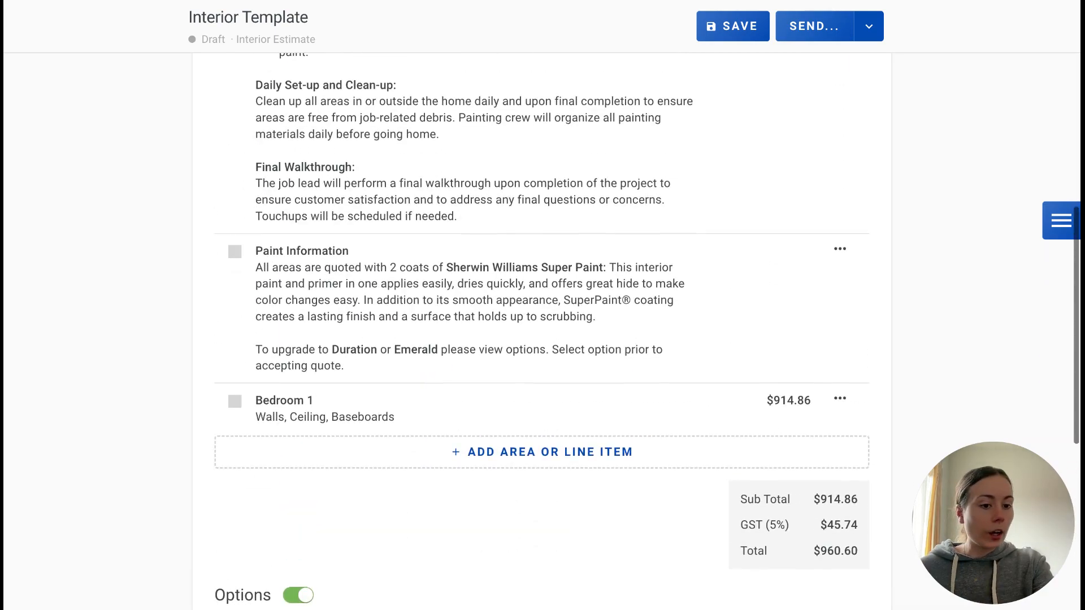
scroll(543, 326, up, 4)
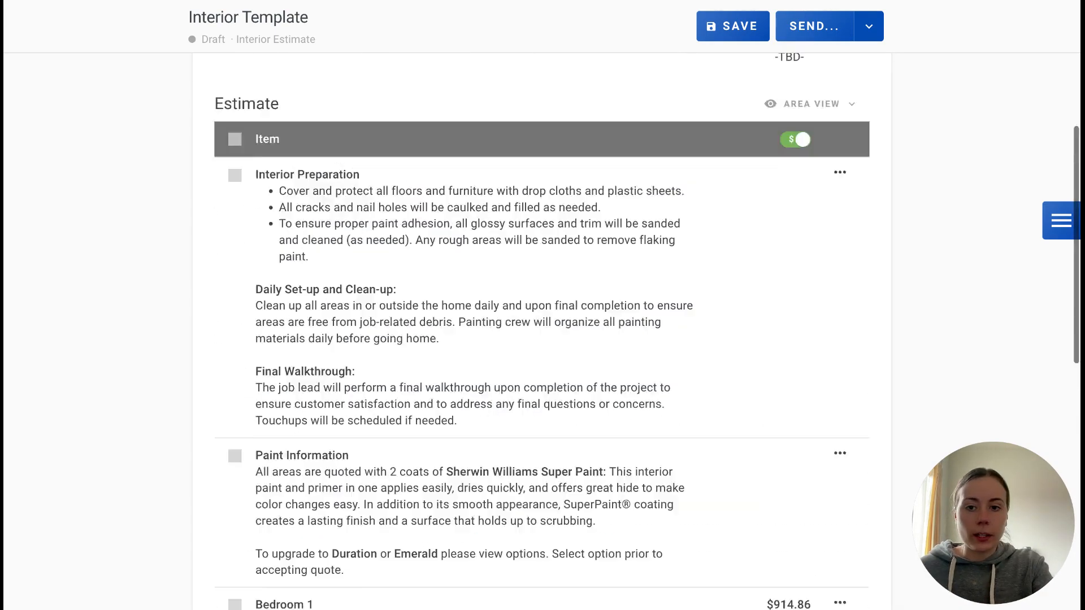
scroll(542, 326, down, 2)
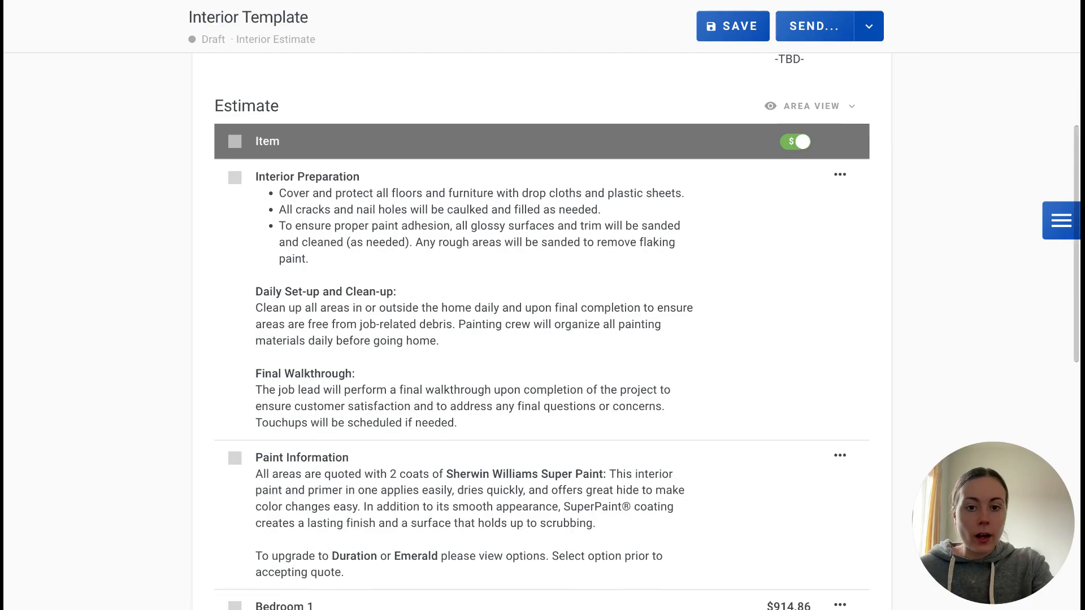
click(488, 219)
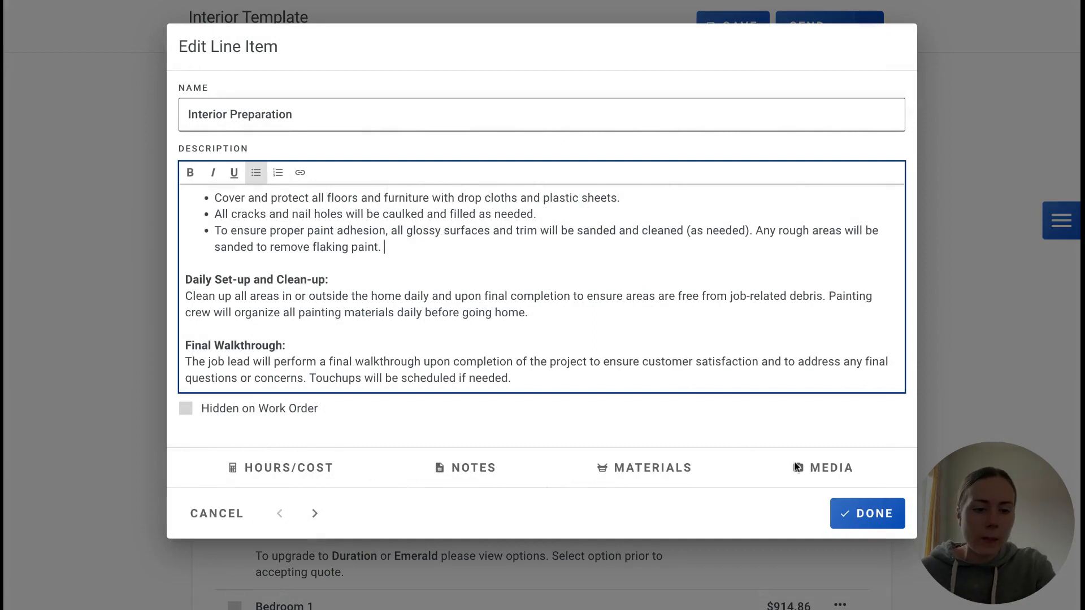
click(888, 517)
Inspect the estimate's calculations and open its hourly rate for editing
click(1060, 222)
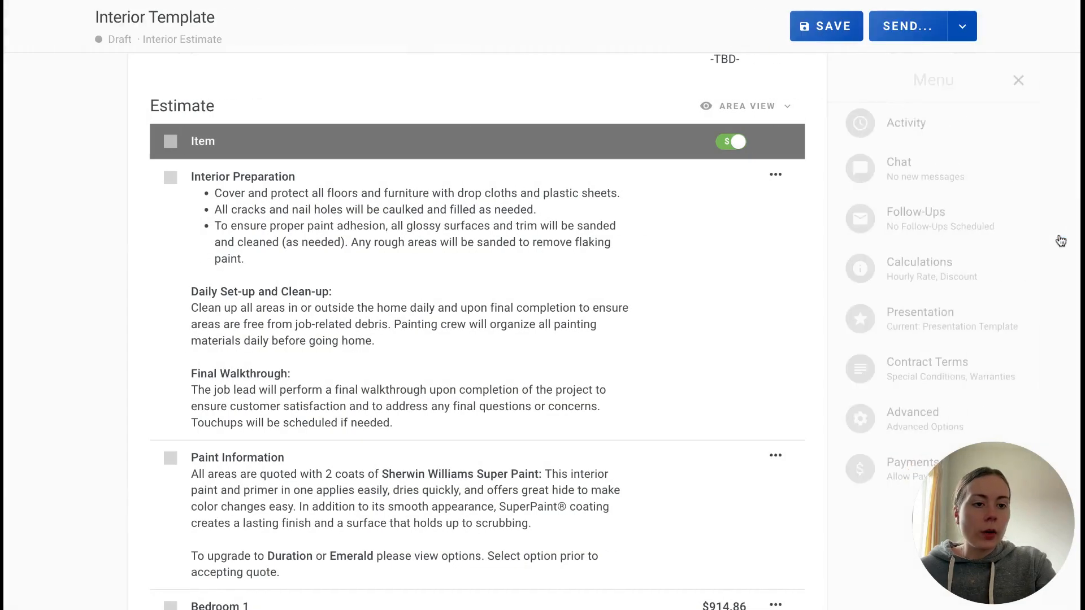
click(861, 264)
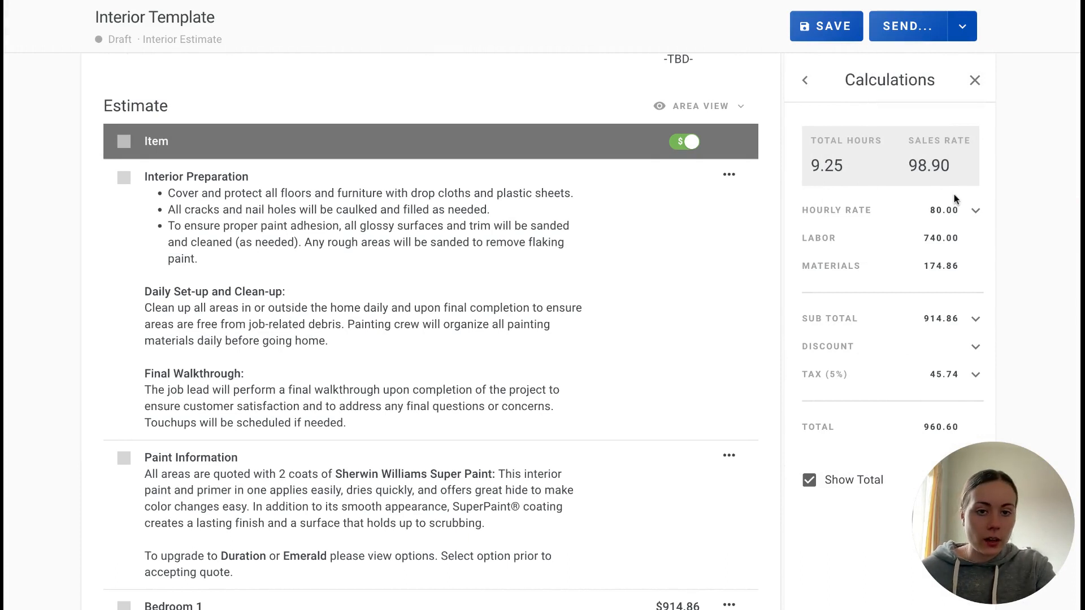
scroll(598, 269, up, 1)
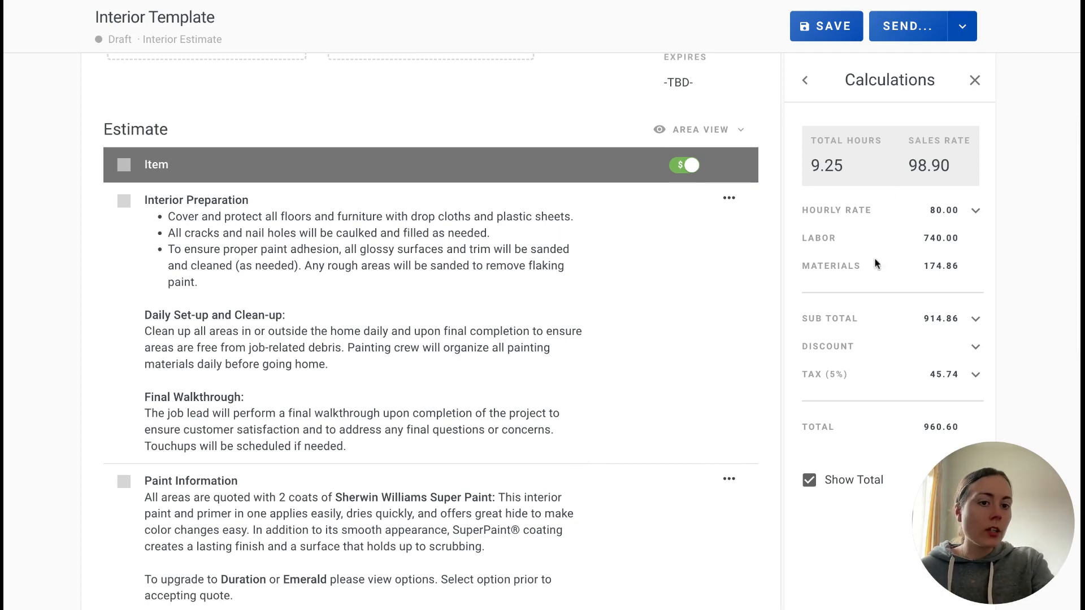
scroll(918, 212, up, 3)
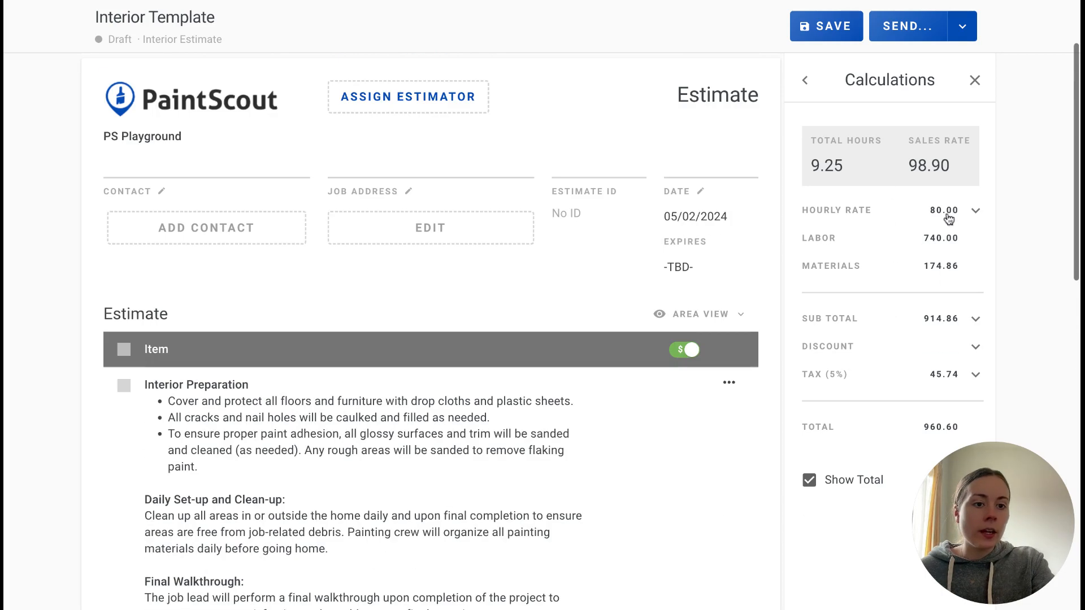
click(949, 212)
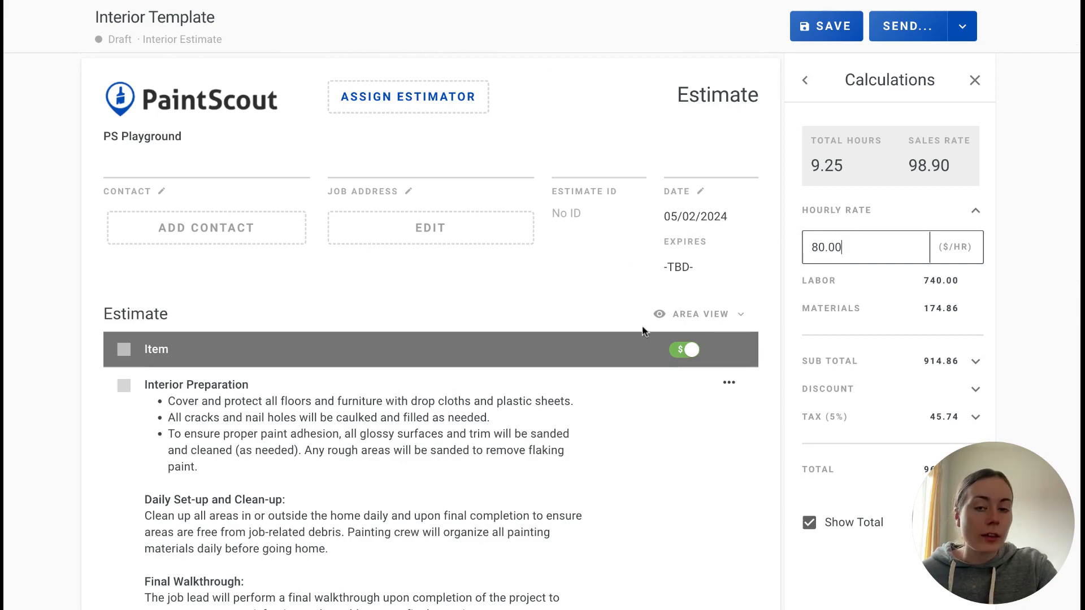
scroll(641, 290, up, 2)
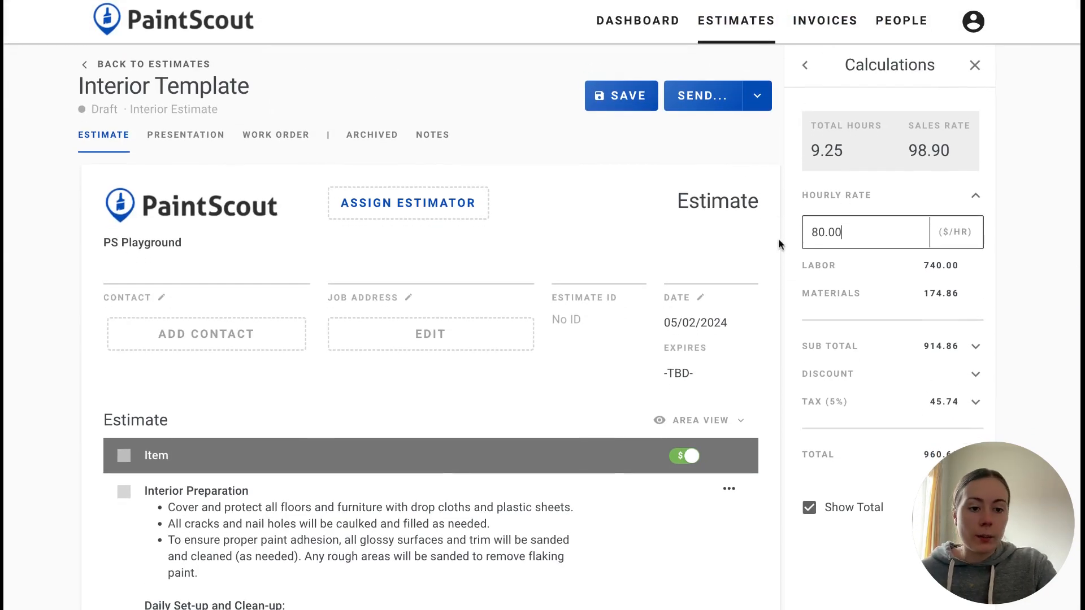
Set the default hourly rate for estimates to $75 in the account settings and save the changes
click(974, 22)
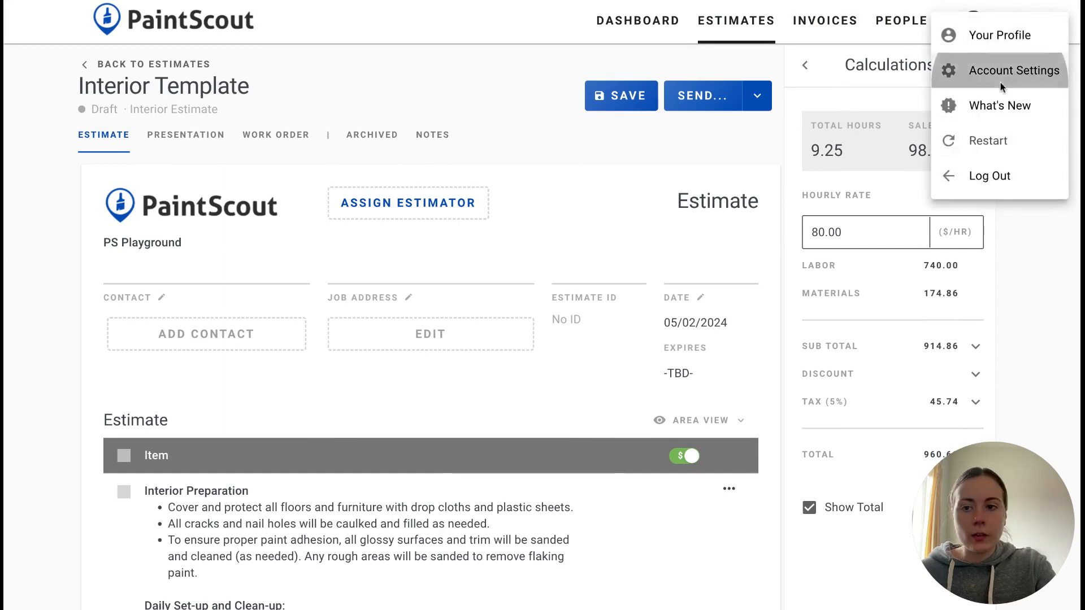
click(1000, 70)
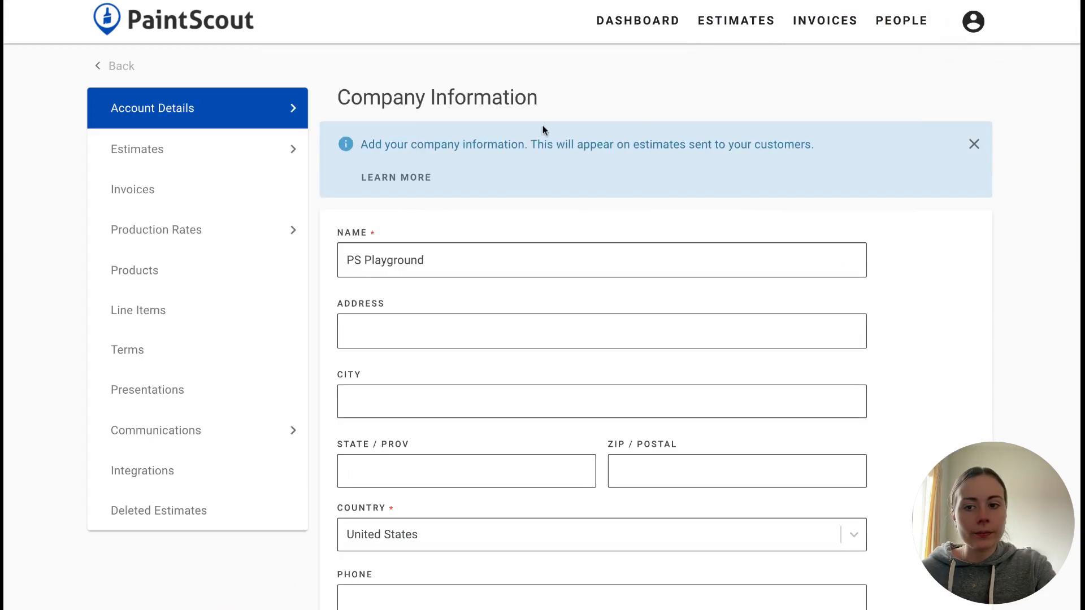
click(251, 164)
scroll(369, 285, down, 1)
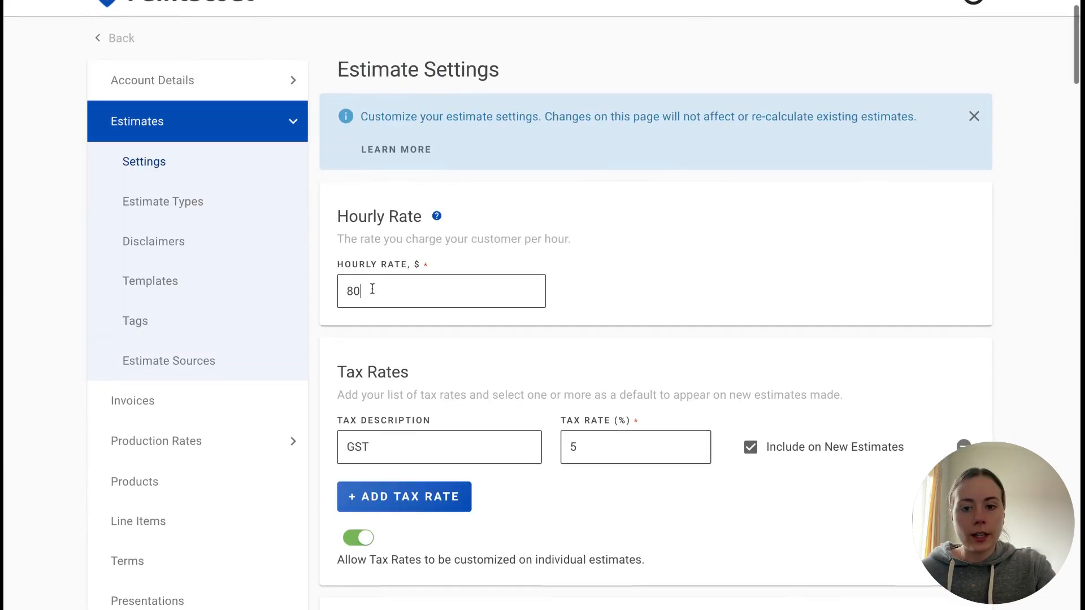
drag(372, 290, 316, 290)
text(75)
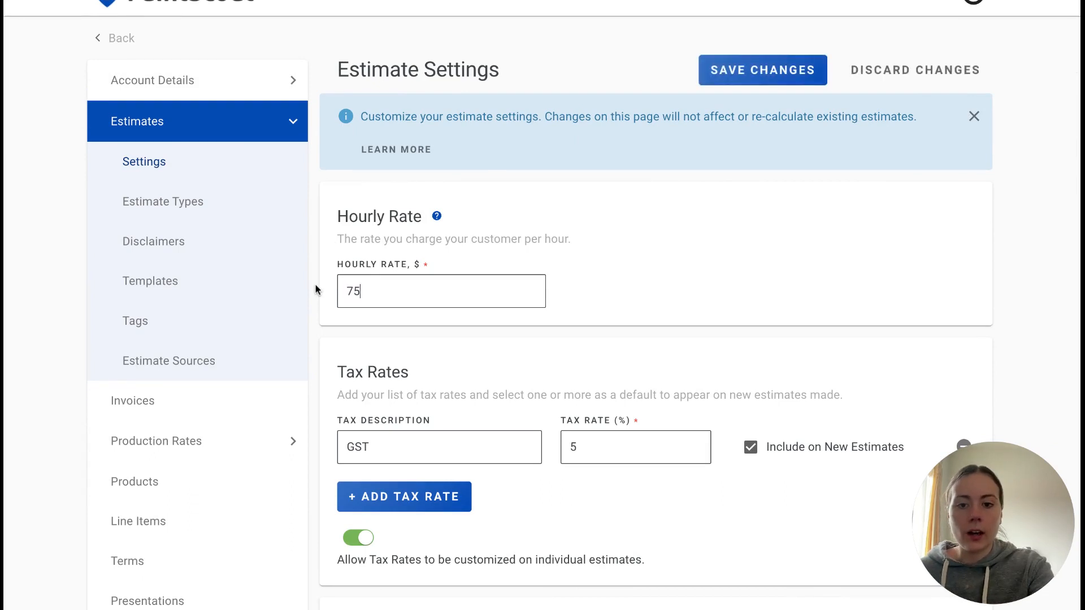
click(725, 71)
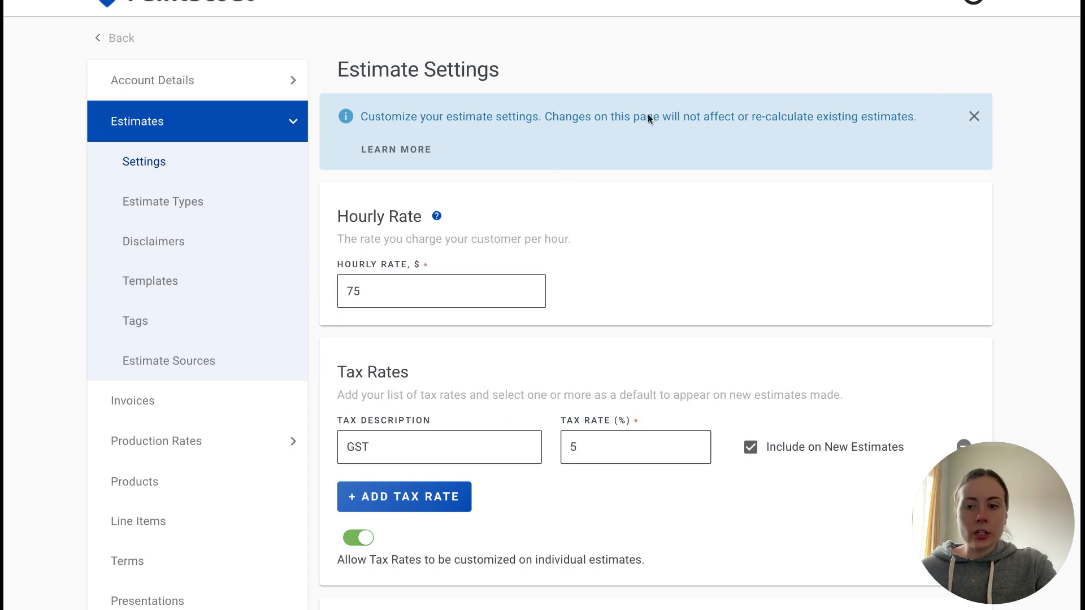
Open the Interior Template from the account's estimate templates and check the hourly rate in its calculations
scroll(585, 117, up, 1)
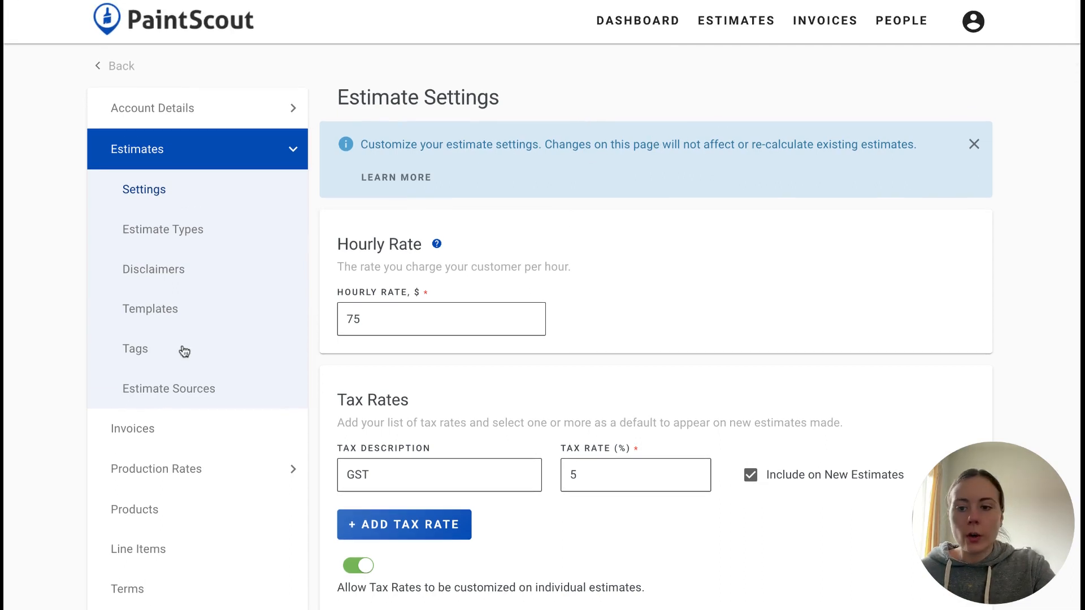
click(163, 325)
click(495, 370)
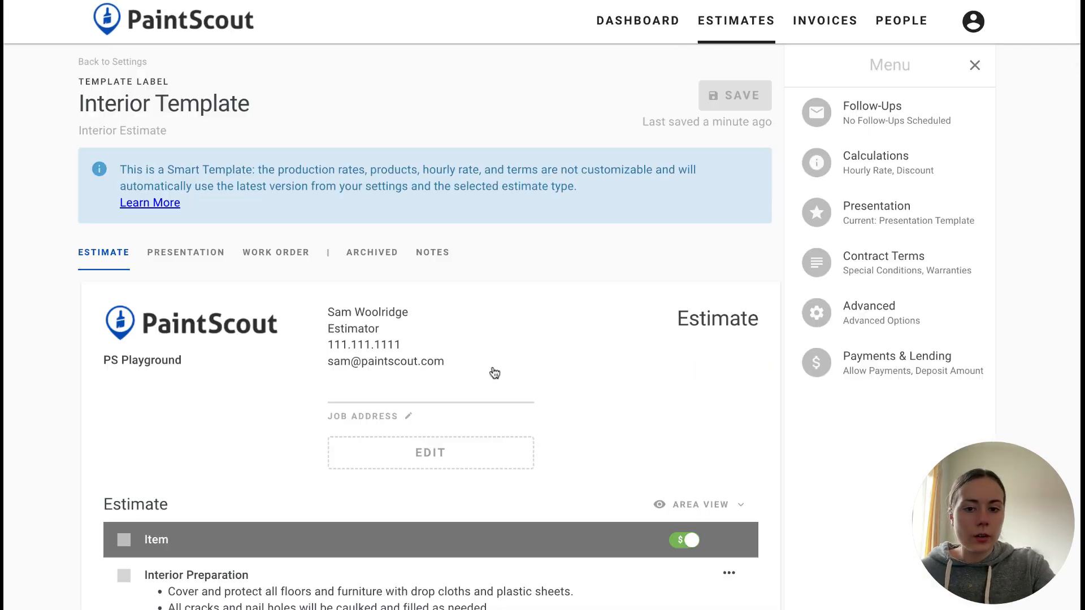
click(882, 169)
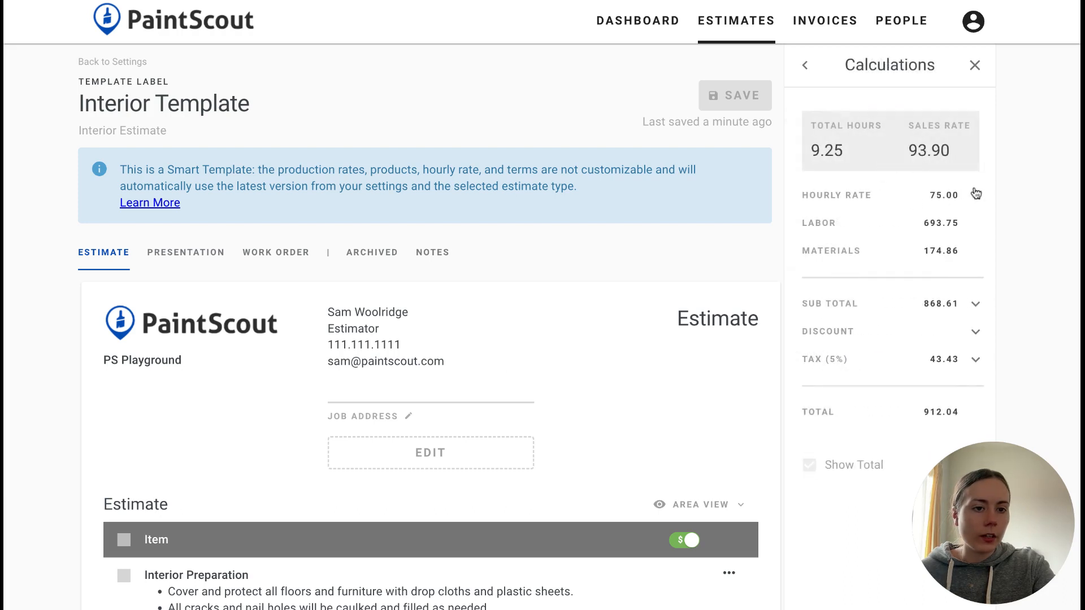